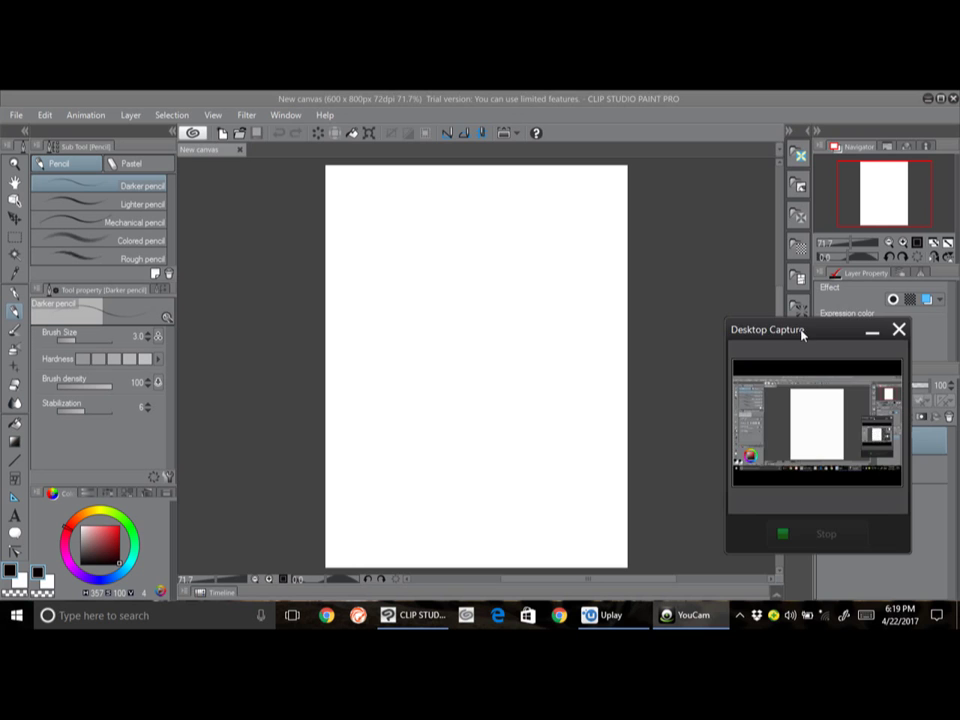
Pick the Lighter pencil (size 4.0, density 80) and view the blank canvas at 100%.
{"action": "left_click_drag", "start_coordinate": [802, 335], "coordinate": [780, 597]}
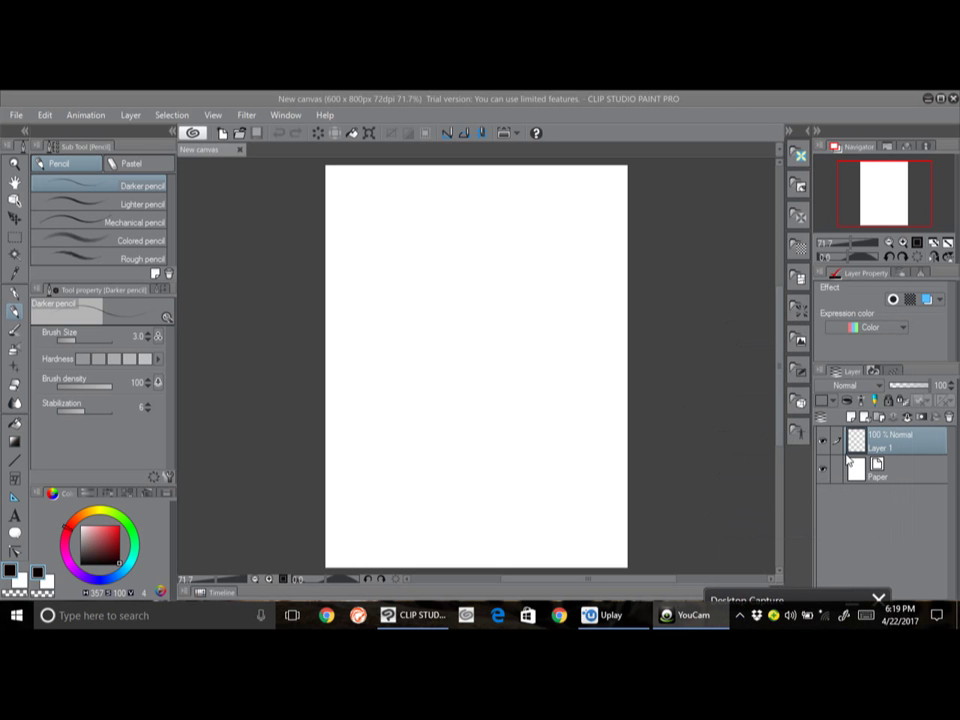
{"action": "left_click", "coordinate": [168, 315]}
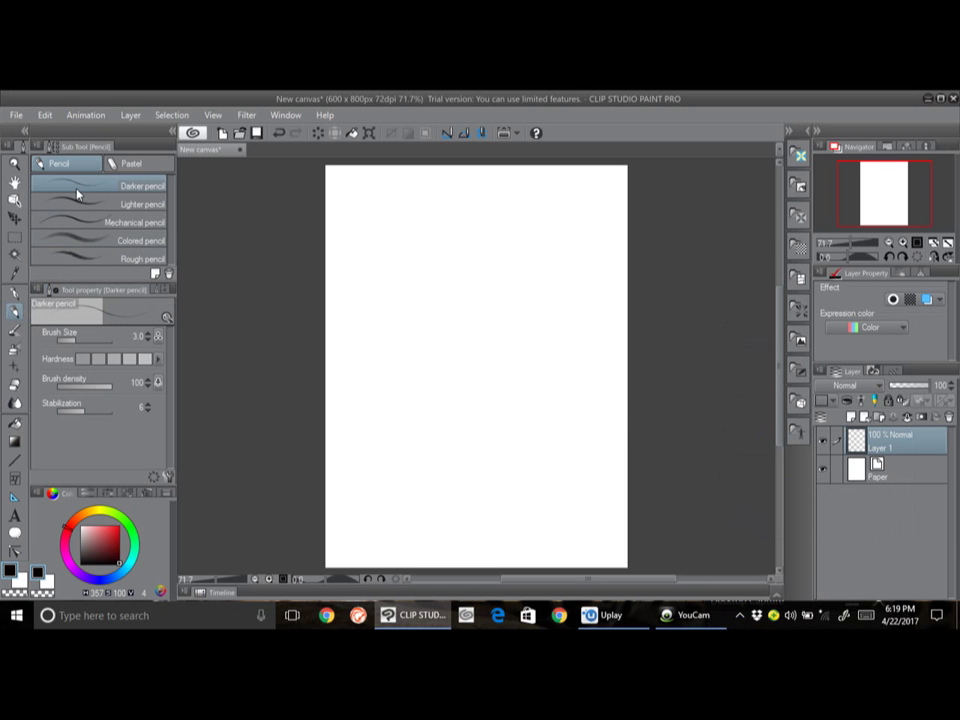
{"action": "left_click", "coordinate": [93, 207]}
{"action": "key", "text": "ctrl+alt+0"}
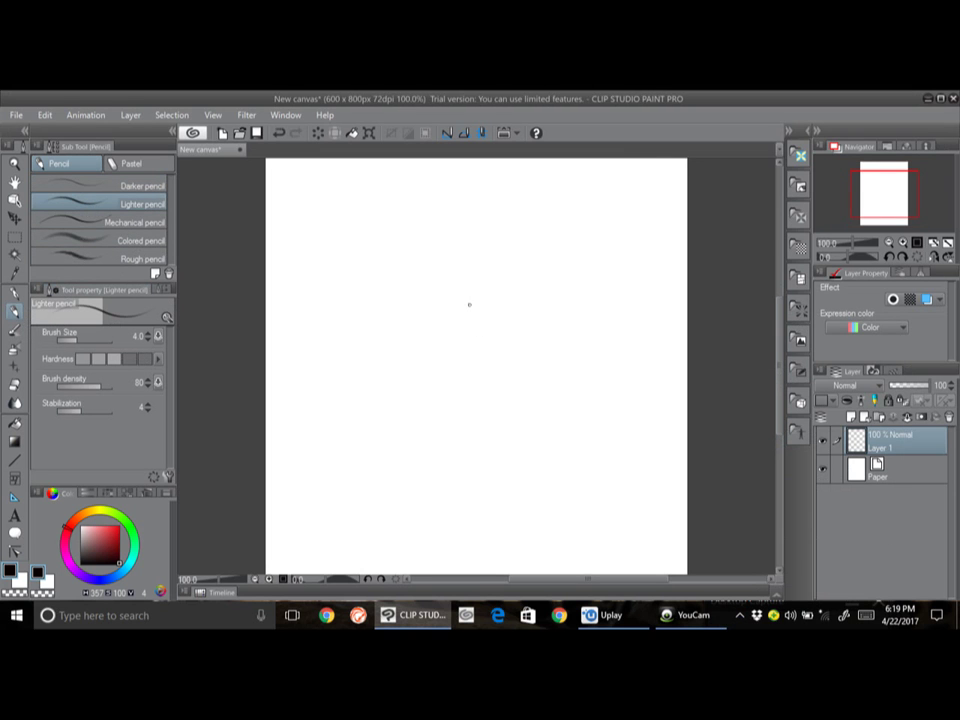
At brush size 2.5, sketch the face side, the crown and the back of the head down to the ear.
{"action": "key", "text": "bracketleft"}
{"action": "key", "text": "bracketleft"}
{"action": "key", "text": "bracketleft"}
{"action": "mouse_move", "coordinate": [555, 316]}
{"action": "left_mouse_down"}
{"action": "mouse_move", "coordinate": [565, 302]}
{"action": "mouse_move", "coordinate": [538, 308]}
{"action": "mouse_move", "coordinate": [534, 326]}
{"action": "mouse_move", "coordinate": [531, 311]}
{"action": "mouse_move", "coordinate": [522, 318]}
{"action": "mouse_move", "coordinate": [527, 332]}
{"action": "mouse_move", "coordinate": [516, 334]}
{"action": "mouse_move", "coordinate": [528, 349]}
{"action": "left_mouse_up"}
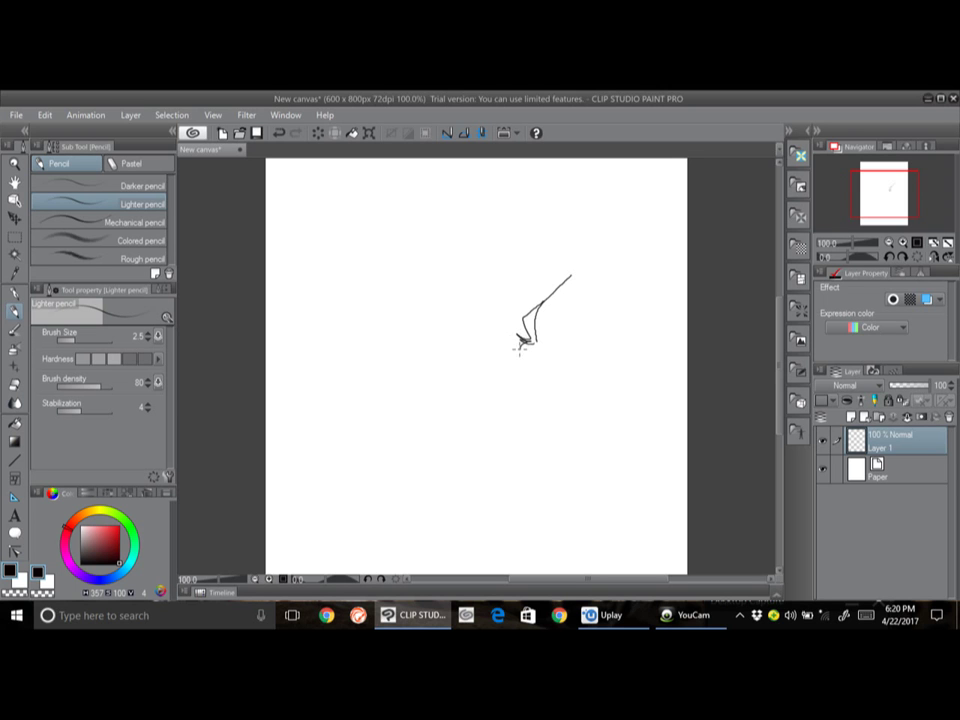
{"action": "mouse_move", "coordinate": [519, 347]}
{"action": "left_mouse_down"}
{"action": "mouse_move", "coordinate": [526, 366]}
{"action": "mouse_move", "coordinate": [543, 378]}
{"action": "mouse_move", "coordinate": [538, 360]}
{"action": "mouse_move", "coordinate": [557, 394]}
{"action": "mouse_move", "coordinate": [581, 410]}
{"action": "left_mouse_up"}
{"action": "mouse_move", "coordinate": [571, 275]}
{"action": "left_mouse_down"}
{"action": "mouse_move", "coordinate": [589, 261]}
{"action": "mouse_move", "coordinate": [578, 256]}
{"action": "mouse_move", "coordinate": [562, 258]}
{"action": "mouse_move", "coordinate": [598, 261]}
{"action": "mouse_move", "coordinate": [646, 289]}
{"action": "mouse_move", "coordinate": [658, 336]}
{"action": "mouse_move", "coordinate": [673, 343]}
{"action": "mouse_move", "coordinate": [651, 381]}
{"action": "left_mouse_up"}
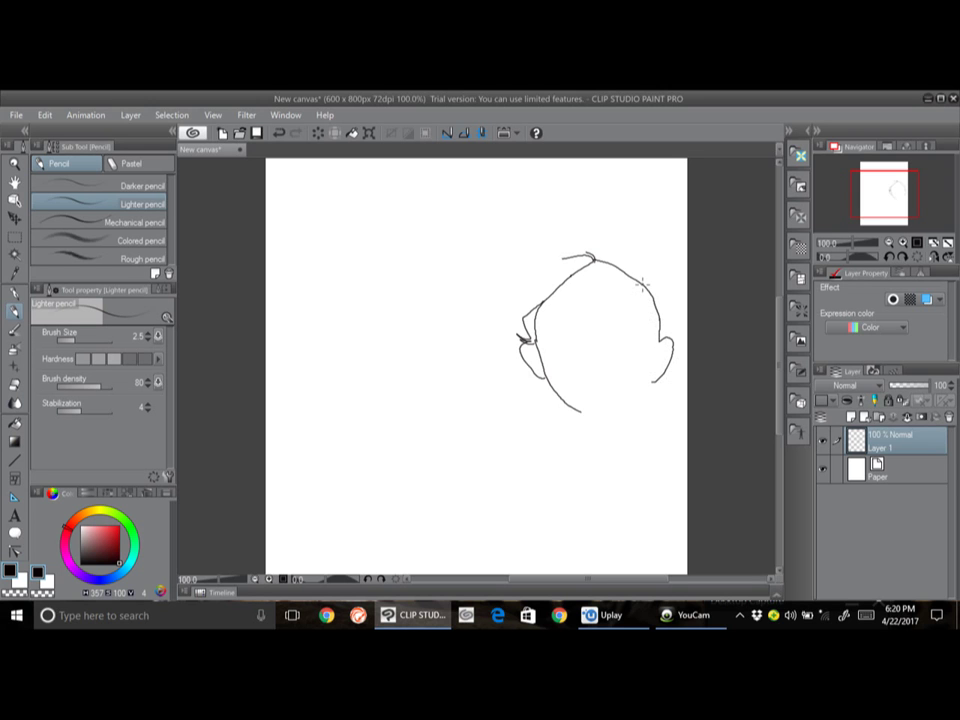
{"action": "left_click_drag", "start_coordinate": [644, 286], "coordinate": [662, 320]}
{"action": "scroll", "coordinate": [743, 413], "scroll_direction": "down", "scroll_amount": 2}
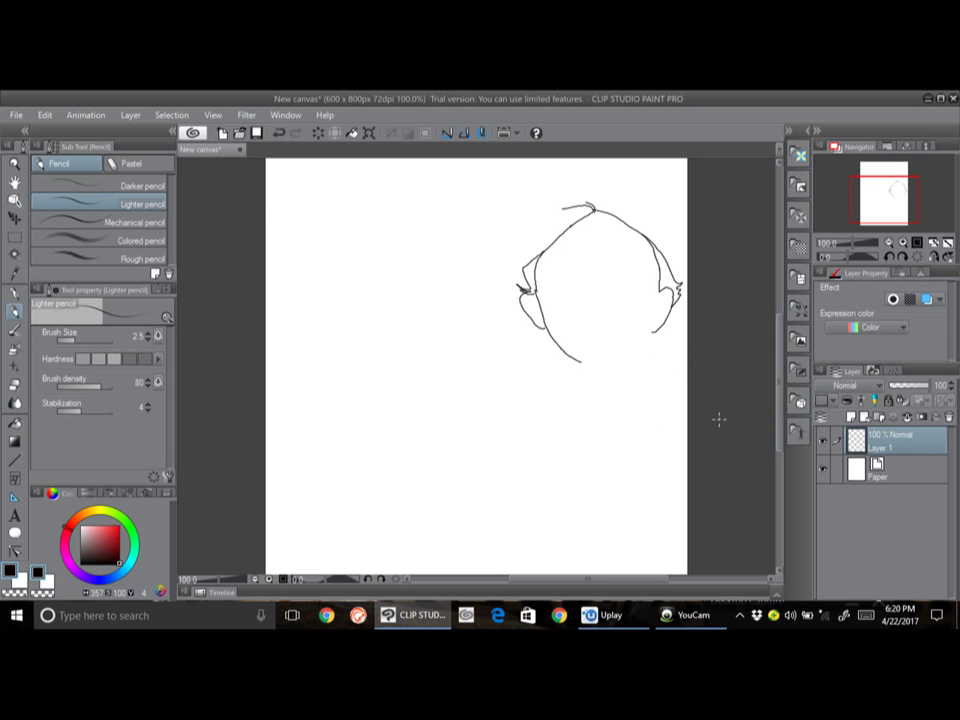
{"action": "scroll", "coordinate": [740, 410], "scroll_direction": "down", "scroll_amount": 3}
{"action": "scroll", "coordinate": [760, 400], "scroll_direction": "up", "scroll_amount": 3}
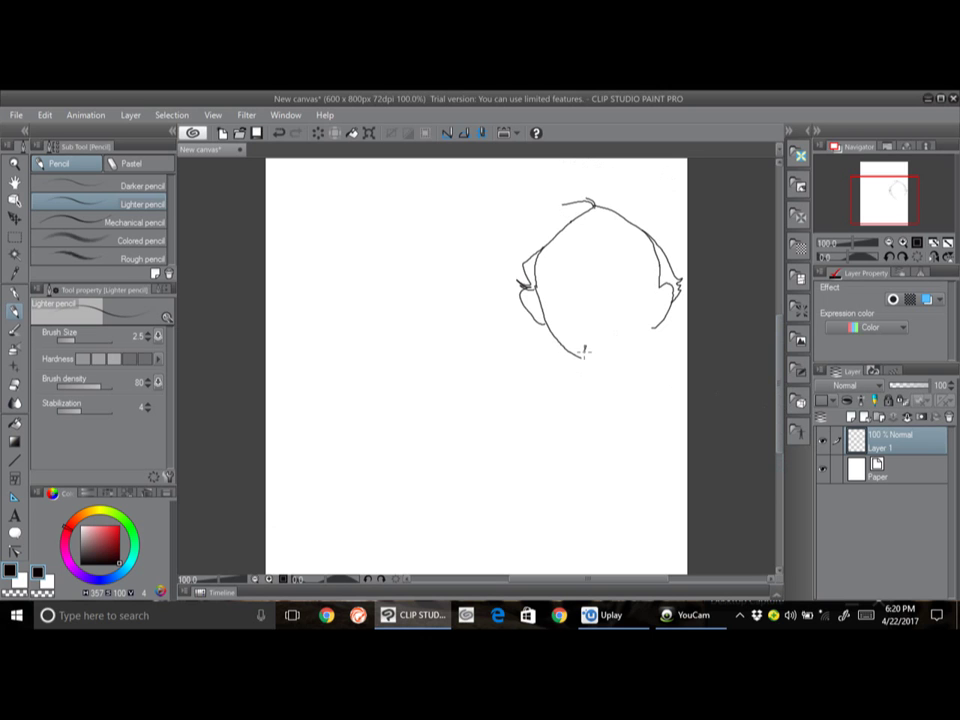
Sketch the chin, right jowl, arched brow, left eye and nostril, undoing a wrong lip stroke.
{"action": "mouse_move", "coordinate": [585, 350]}
{"action": "left_mouse_down"}
{"action": "mouse_move", "coordinate": [574, 360]}
{"action": "mouse_move", "coordinate": [594, 364]}
{"action": "mouse_move", "coordinate": [603, 350]}
{"action": "mouse_move", "coordinate": [603, 377]}
{"action": "left_mouse_up"}
{"action": "mouse_move", "coordinate": [655, 328]}
{"action": "left_mouse_down"}
{"action": "mouse_move", "coordinate": [652, 352]}
{"action": "mouse_move", "coordinate": [610, 378]}
{"action": "left_mouse_up"}
{"action": "mouse_move", "coordinate": [565, 256]}
{"action": "left_mouse_down"}
{"action": "mouse_move", "coordinate": [620, 243]}
{"action": "mouse_move", "coordinate": [601, 251]}
{"action": "left_mouse_up"}
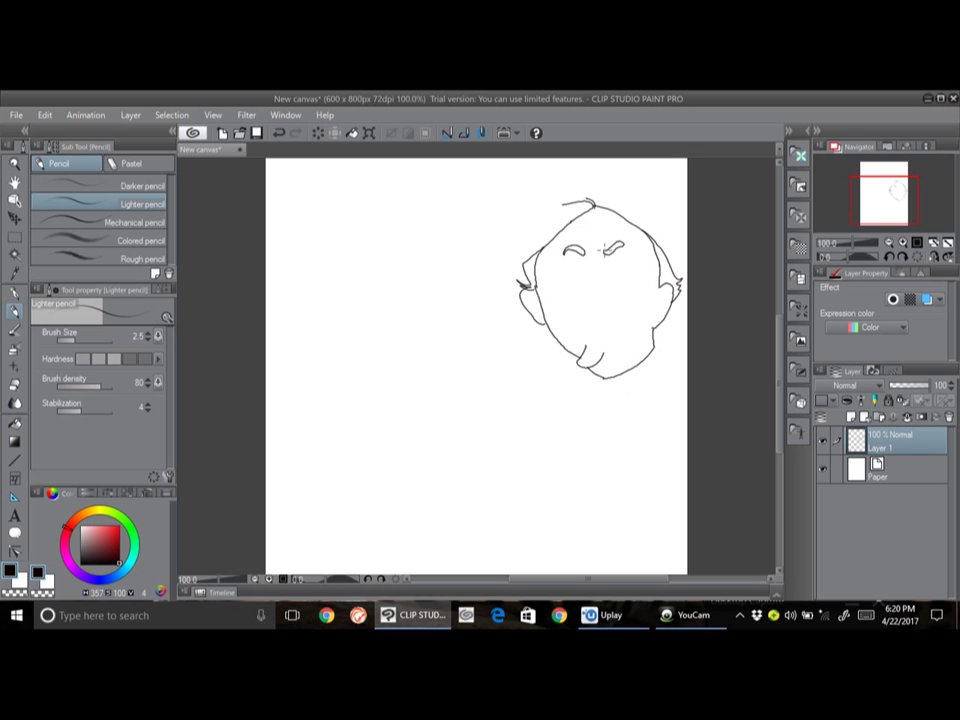
{"action": "mouse_move", "coordinate": [566, 252]}
{"action": "left_mouse_down"}
{"action": "mouse_move", "coordinate": [580, 256]}
{"action": "mouse_move", "coordinate": [566, 286]}
{"action": "mouse_move", "coordinate": [601, 302]}
{"action": "left_mouse_up"}
{"action": "mouse_move", "coordinate": [595, 301]}
{"action": "left_mouse_down"}
{"action": "mouse_move", "coordinate": [612, 296]}
{"action": "mouse_move", "coordinate": [612, 258]}
{"action": "mouse_move", "coordinate": [575, 257]}
{"action": "left_mouse_up"}
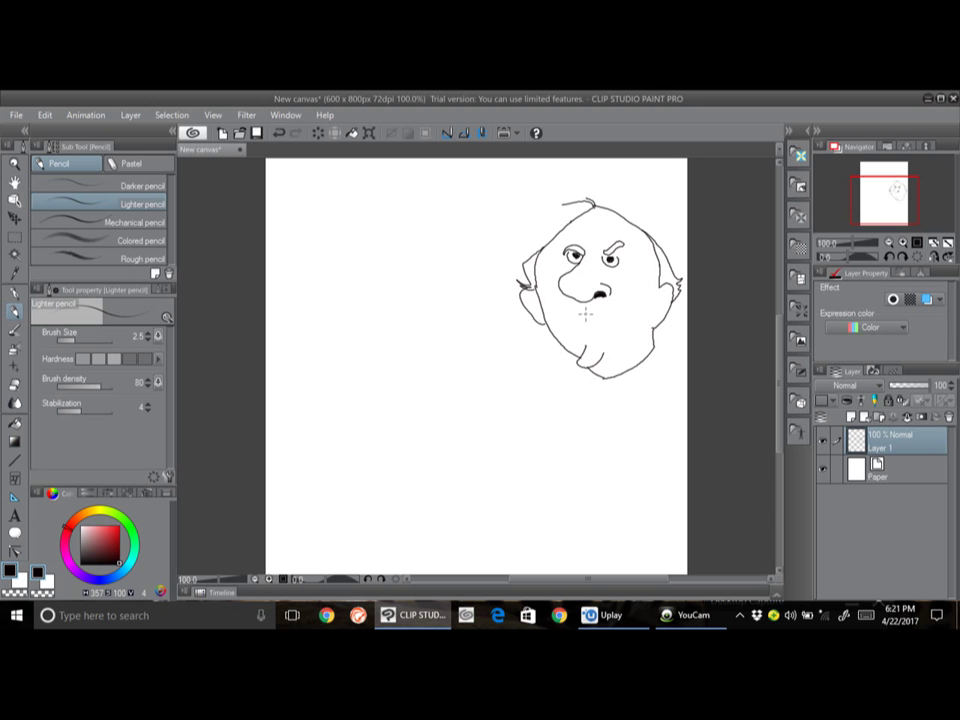
{"action": "mouse_move", "coordinate": [578, 310]}
{"action": "left_mouse_down"}
{"action": "mouse_move", "coordinate": [604, 336]}
{"action": "mouse_move", "coordinate": [593, 342]}
{"action": "left_mouse_up"}
{"action": "key", "text": "ctrl+z"}
Darken the mouth and add a shoulder line, then undo the big mouth and jaw strokes.
{"action": "left_click_drag", "start_coordinate": [627, 324], "coordinate": [620, 330]}
{"action": "scroll", "coordinate": [600, 320], "scroll_direction": "down", "scroll_amount": 3}
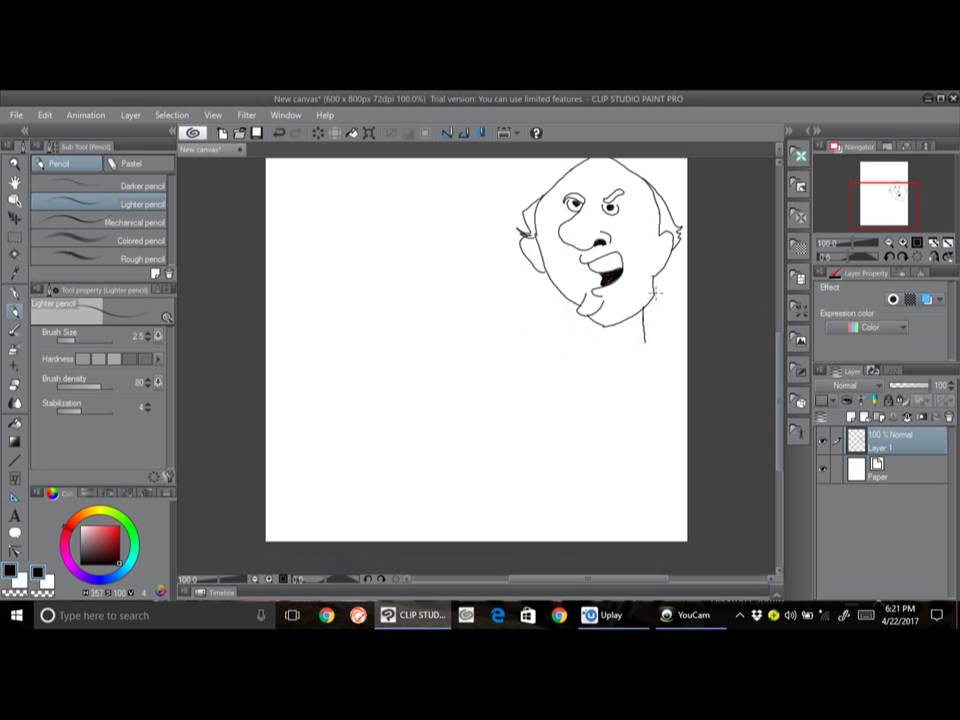
{"action": "left_click_drag", "start_coordinate": [657, 291], "coordinate": [681, 313]}
{"action": "left_click_drag", "start_coordinate": [565, 203], "coordinate": [567, 213]}
{"action": "key", "text": "ctrl+z"}
{"action": "key", "text": "ctrl+z"}
{"action": "key", "text": "ctrl+z"}
{"action": "key", "text": "ctrl+z"}
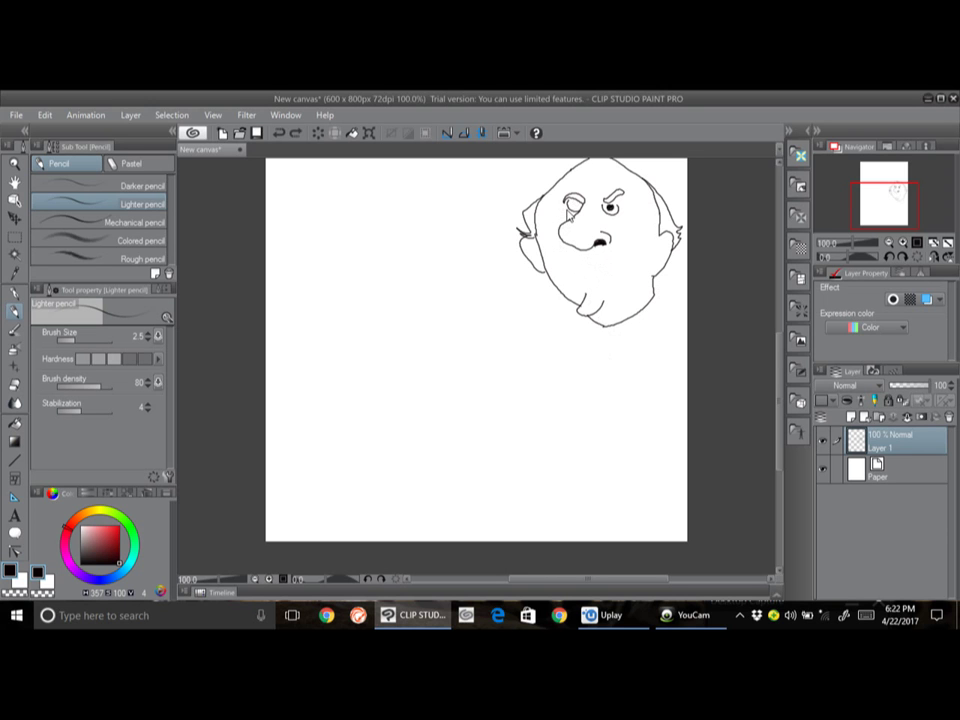
Redraw the left pupil, a smaller mouth under the nose and a rounded chin.
{"action": "key", "text": "ctrl+z"}
{"action": "left_click_drag", "start_coordinate": [565, 201], "coordinate": [609, 209]}
{"action": "key", "text": "ctrl+z"}
{"action": "left_click_drag", "start_coordinate": [577, 259], "coordinate": [599, 261]}
{"action": "mouse_move", "coordinate": [591, 282]}
{"action": "left_mouse_down"}
{"action": "mouse_move", "coordinate": [601, 290]}
{"action": "mouse_move", "coordinate": [598, 272]}
{"action": "mouse_move", "coordinate": [616, 274]}
{"action": "left_mouse_up"}
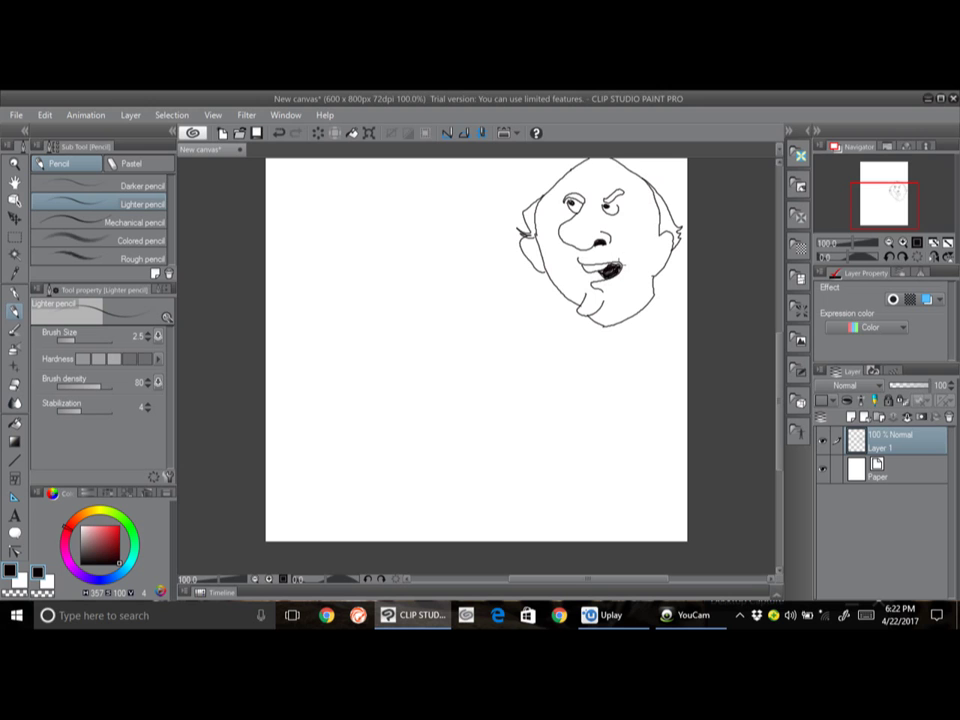
{"action": "key", "text": "ctrl+z"}
Draw the shoulder, the outstretched arm's cuff, the left torso side and a jacket lapel.
{"action": "mouse_move", "coordinate": [658, 278]}
{"action": "left_mouse_down"}
{"action": "mouse_move", "coordinate": [683, 305]}
{"action": "mouse_move", "coordinate": [642, 333]}
{"action": "mouse_move", "coordinate": [455, 338]}
{"action": "mouse_move", "coordinate": [444, 381]}
{"action": "mouse_move", "coordinate": [621, 395]}
{"action": "mouse_move", "coordinate": [673, 366]}
{"action": "left_mouse_up"}
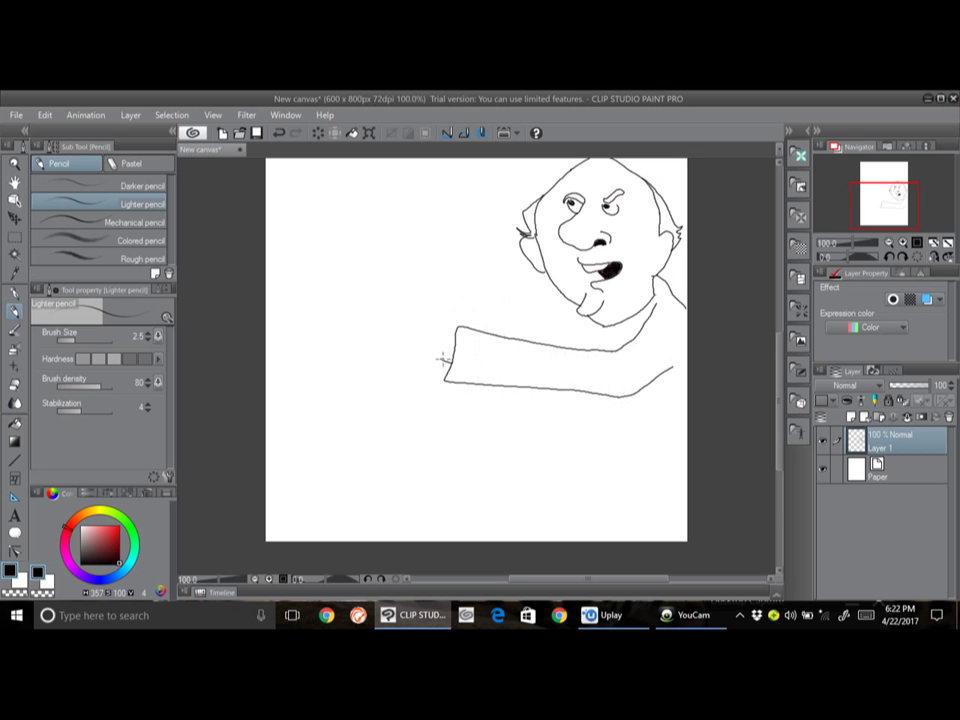
{"action": "mouse_move", "coordinate": [446, 359]}
{"action": "left_mouse_down"}
{"action": "mouse_move", "coordinate": [443, 333]}
{"action": "mouse_move", "coordinate": [455, 323]}
{"action": "left_mouse_up"}
{"action": "mouse_move", "coordinate": [567, 392]}
{"action": "left_mouse_down"}
{"action": "mouse_move", "coordinate": [582, 476]}
{"action": "mouse_move", "coordinate": [576, 542]}
{"action": "left_mouse_up"}
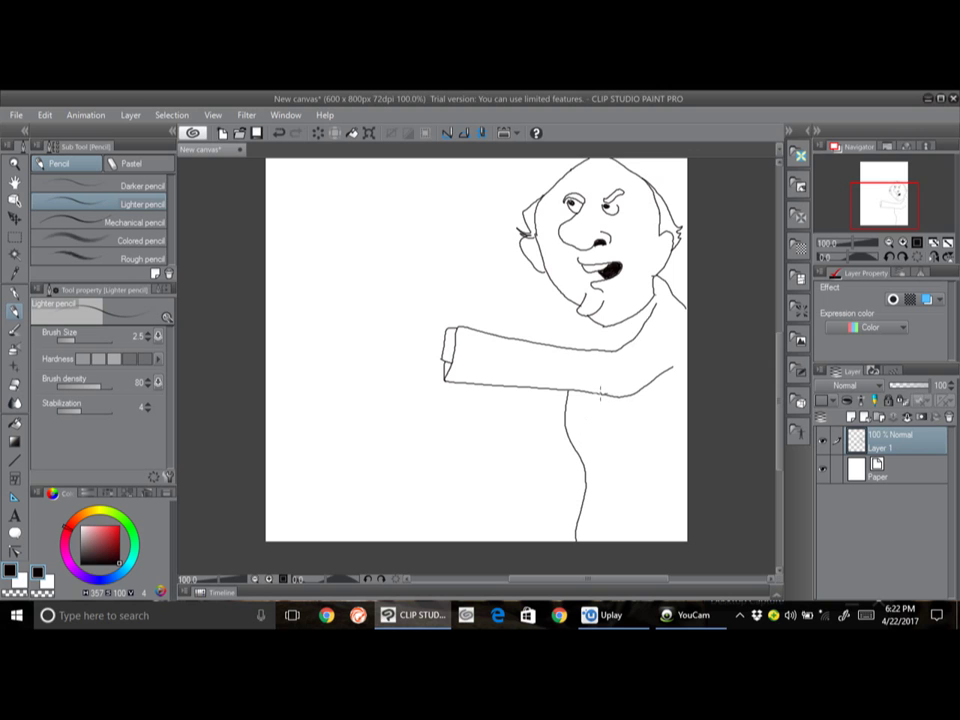
{"action": "left_click_drag", "start_coordinate": [600, 393], "coordinate": [624, 444]}
{"action": "mouse_move", "coordinate": [580, 399]}
{"action": "left_mouse_down"}
{"action": "mouse_move", "coordinate": [580, 387]}
{"action": "mouse_move", "coordinate": [590, 433]}
{"action": "mouse_move", "coordinate": [604, 398]}
{"action": "left_mouse_up"}
Add the tie, the back of the body, a jacket button and the hem line.
{"action": "mouse_move", "coordinate": [610, 461]}
{"action": "left_mouse_down"}
{"action": "mouse_move", "coordinate": [646, 494]}
{"action": "mouse_move", "coordinate": [597, 425]}
{"action": "left_mouse_up"}
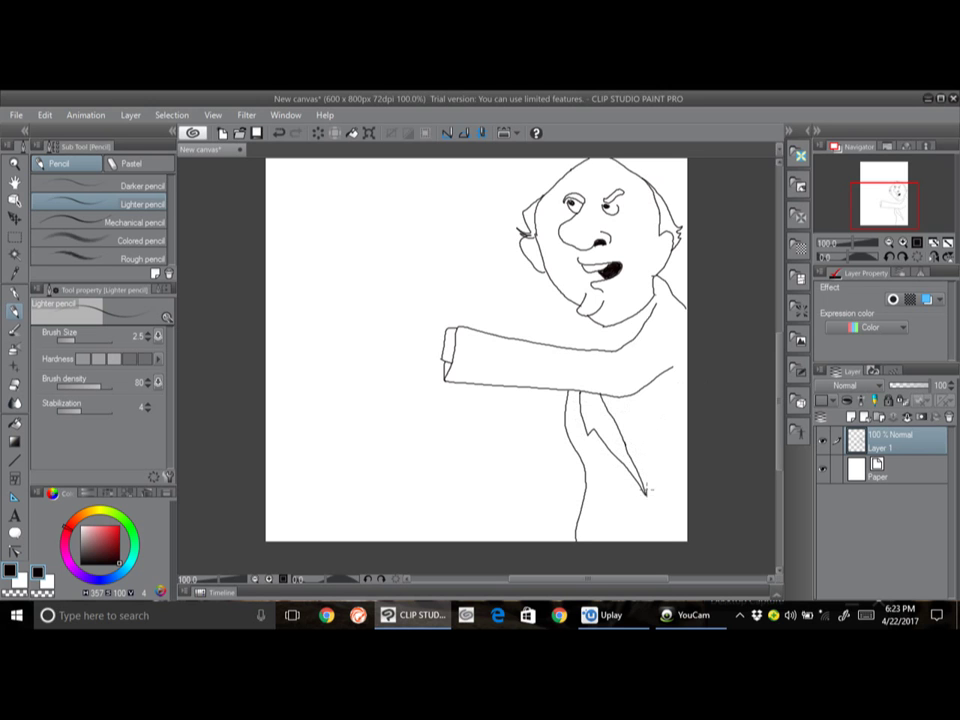
{"action": "left_click_drag", "start_coordinate": [645, 490], "coordinate": [650, 392]}
{"action": "left_click_drag", "start_coordinate": [680, 368], "coordinate": [668, 450]}
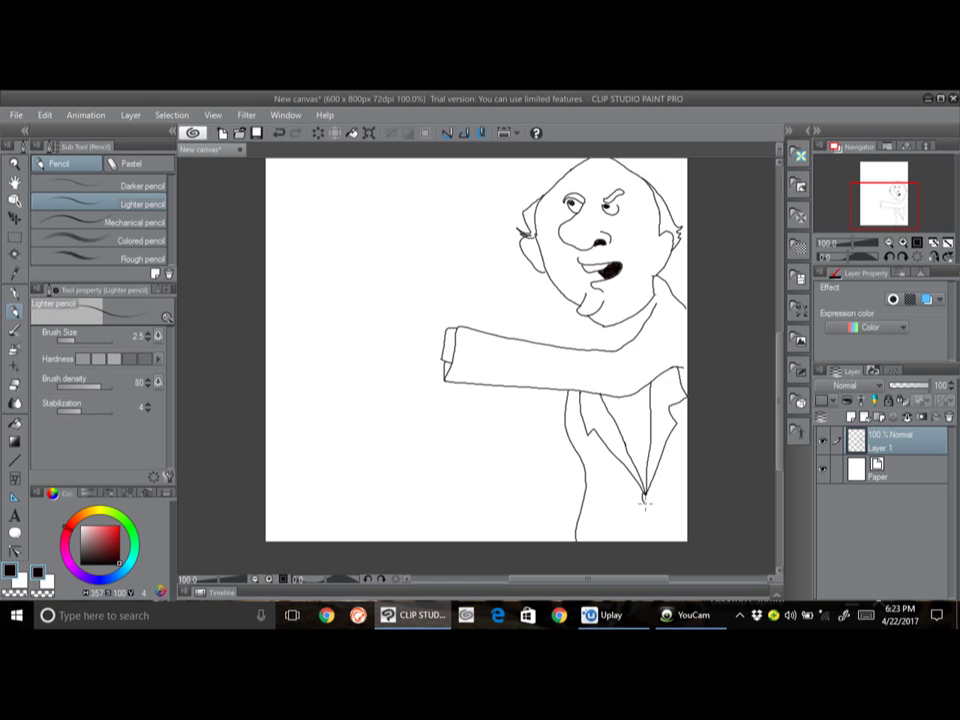
{"action": "left_click_drag", "start_coordinate": [644, 504], "coordinate": [656, 488]}
{"action": "left_click_drag", "start_coordinate": [646, 503], "coordinate": [686, 541]}
Scale the figure down to 63% and move it to the canvas's upper-right.
{"action": "key", "text": "ctrl+t"}
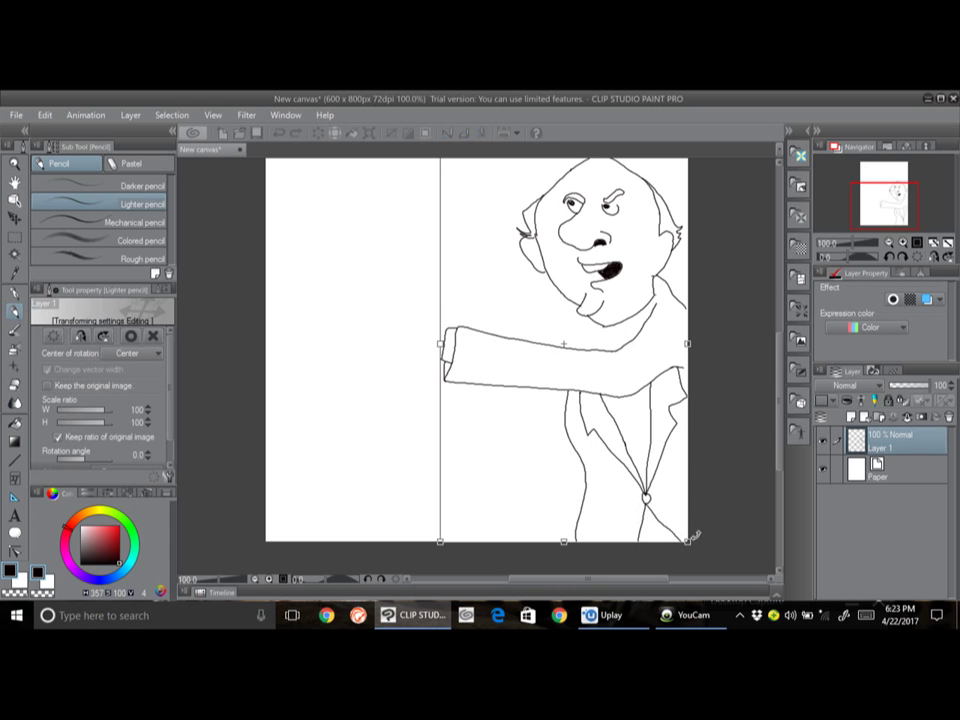
{"action": "mouse_move", "coordinate": [688, 543]}
{"action": "left_mouse_down"}
{"action": "mouse_move", "coordinate": [640, 469]}
{"action": "mouse_move", "coordinate": [619, 455]}
{"action": "mouse_move", "coordinate": [626, 444]}
{"action": "mouse_move", "coordinate": [610, 419]}
{"action": "left_mouse_up"}
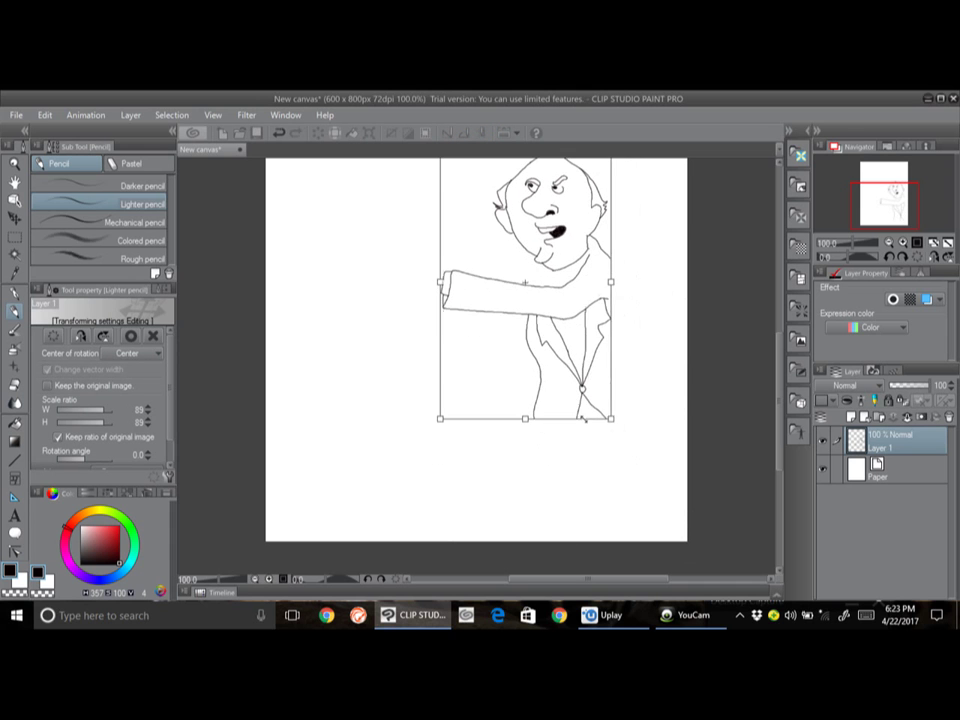
{"action": "left_click_drag", "start_coordinate": [557, 231], "coordinate": [633, 233]}
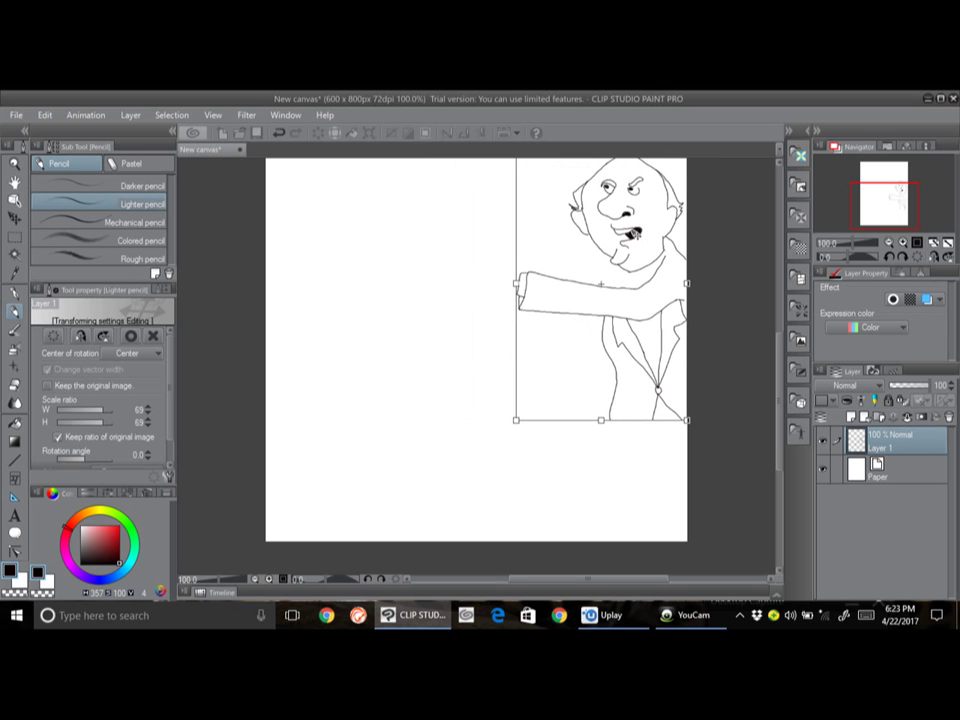
{"action": "key", "text": "Return"}
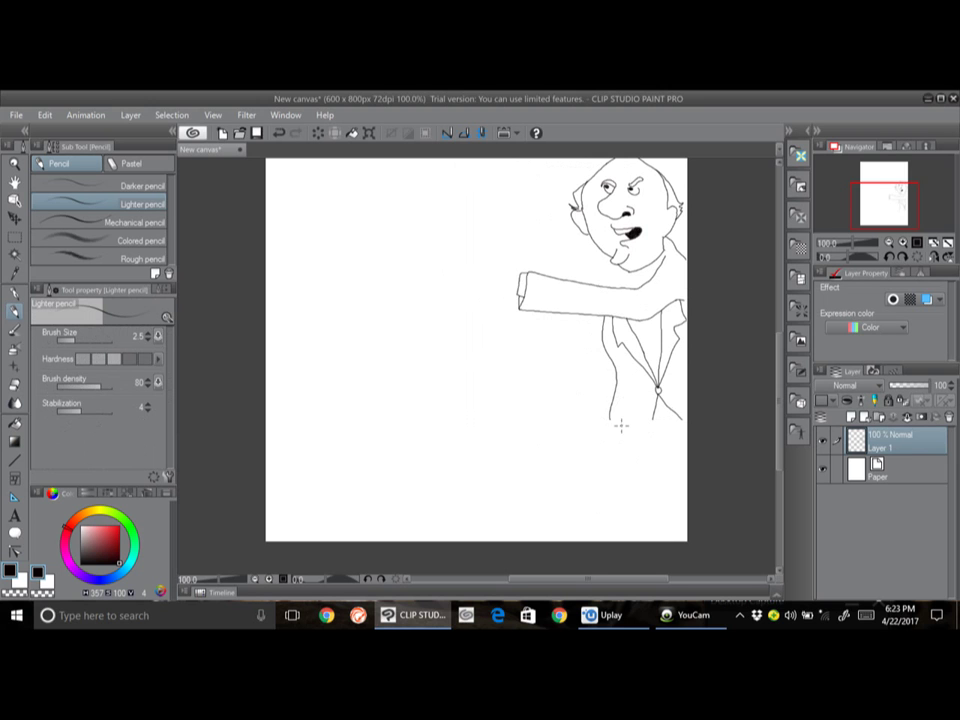
Draw a slanted ground line, extend the trouser legs with a cuff, and add a pointing finger.
{"action": "left_click_drag", "start_coordinate": [609, 413], "coordinate": [609, 440]}
{"action": "left_click_drag", "start_coordinate": [475, 426], "coordinate": [708, 451]}
{"action": "left_click_drag", "start_coordinate": [647, 416], "coordinate": [646, 446]}
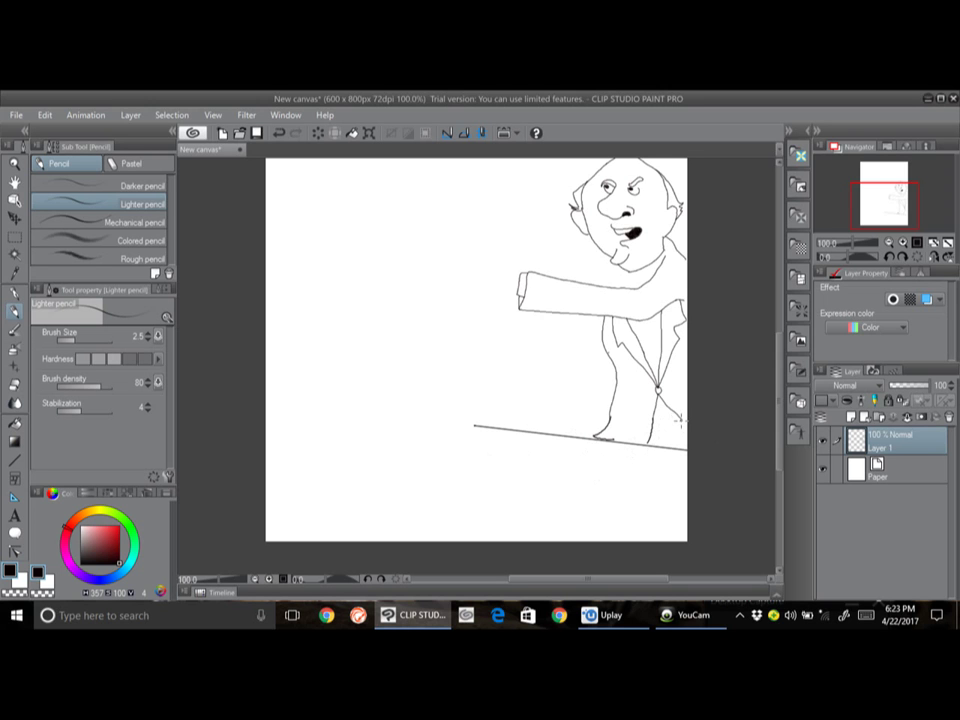
{"action": "left_click_drag", "start_coordinate": [681, 418], "coordinate": [686, 440]}
{"action": "left_click_drag", "start_coordinate": [652, 426], "coordinate": [686, 430]}
{"action": "scroll", "coordinate": [720, 378], "scroll_direction": "up", "scroll_amount": 1}
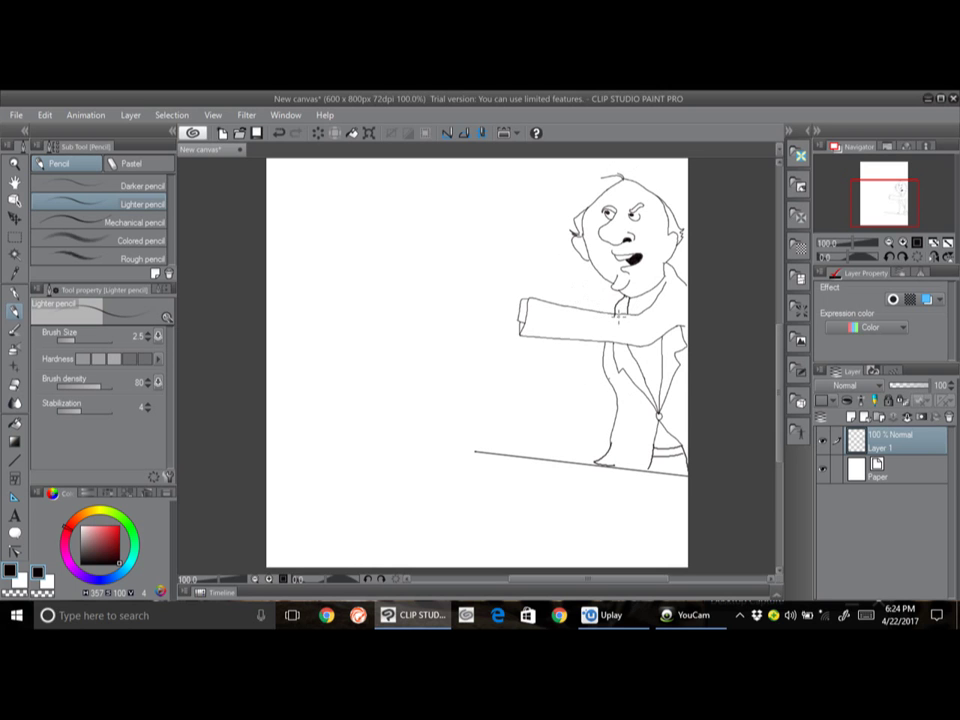
{"action": "left_click_drag", "start_coordinate": [614, 291], "coordinate": [519, 278]}
{"action": "mouse_move", "coordinate": [517, 298]}
{"action": "left_mouse_down"}
{"action": "mouse_move", "coordinate": [484, 287]}
{"action": "mouse_move", "coordinate": [451, 303]}
{"action": "left_mouse_up"}
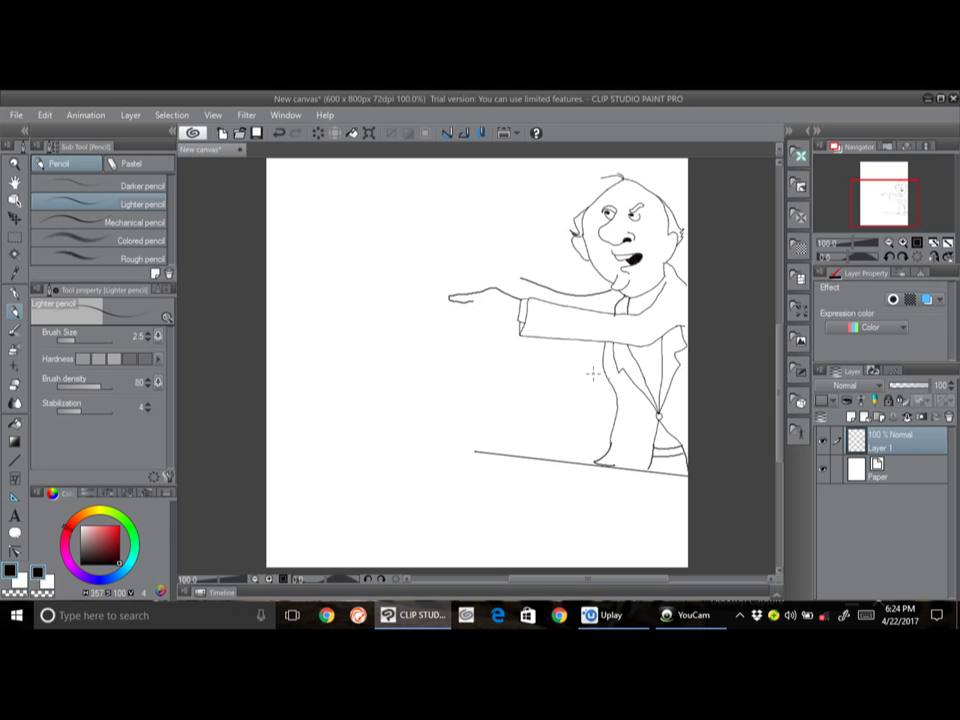
Redraw the pointing finger, add the lower hand's fingers, and join the sleeve to the wrist.
{"action": "scroll", "coordinate": [600, 371], "scroll_direction": "up", "scroll_amount": 1}
{"action": "key", "text": "ctrl+z"}
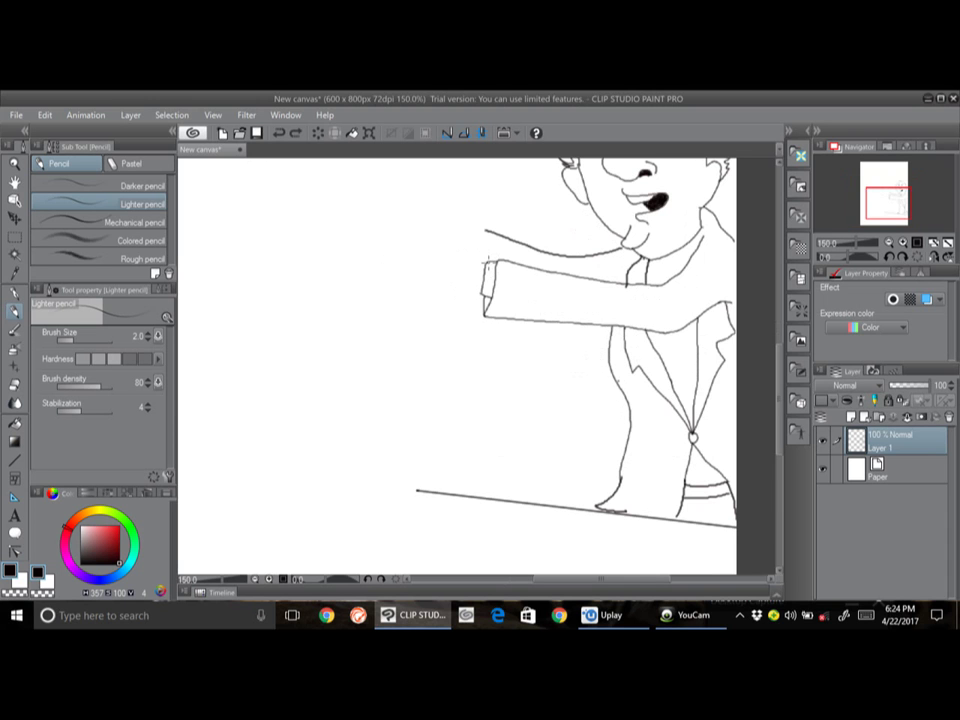
{"action": "mouse_move", "coordinate": [486, 262]}
{"action": "left_mouse_down"}
{"action": "mouse_move", "coordinate": [453, 257]}
{"action": "mouse_move", "coordinate": [390, 279]}
{"action": "mouse_move", "coordinate": [444, 265]}
{"action": "left_mouse_up"}
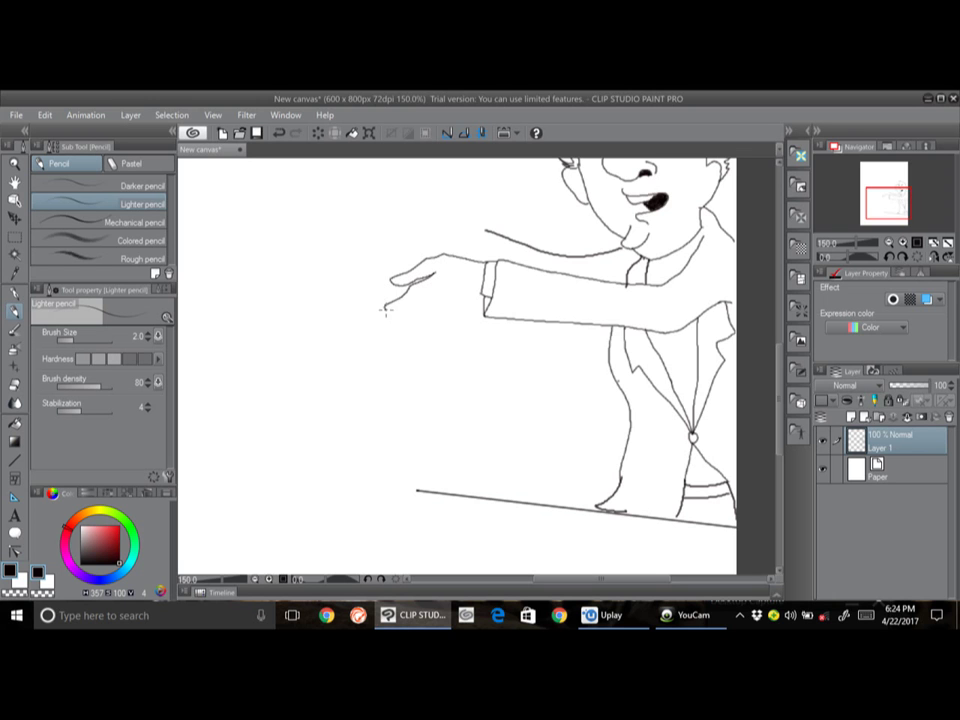
{"action": "left_click_drag", "start_coordinate": [384, 311], "coordinate": [436, 288]}
{"action": "mouse_move", "coordinate": [411, 309]}
{"action": "left_mouse_down"}
{"action": "mouse_move", "coordinate": [425, 320]}
{"action": "mouse_move", "coordinate": [442, 297]}
{"action": "left_mouse_up"}
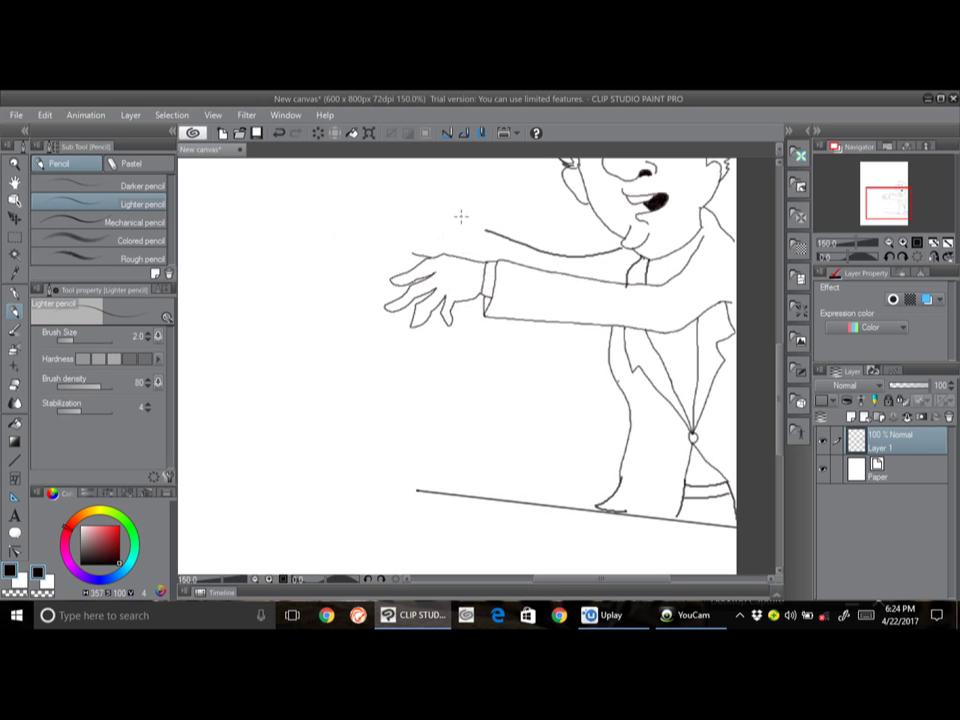
{"action": "left_click_drag", "start_coordinate": [483, 232], "coordinate": [478, 258]}
{"action": "mouse_move", "coordinate": [544, 313]}
{"action": "left_mouse_down"}
{"action": "mouse_move", "coordinate": [549, 393]}
{"action": "mouse_move", "coordinate": [578, 343]}
{"action": "mouse_move", "coordinate": [561, 347]}
{"action": "left_mouse_up"}
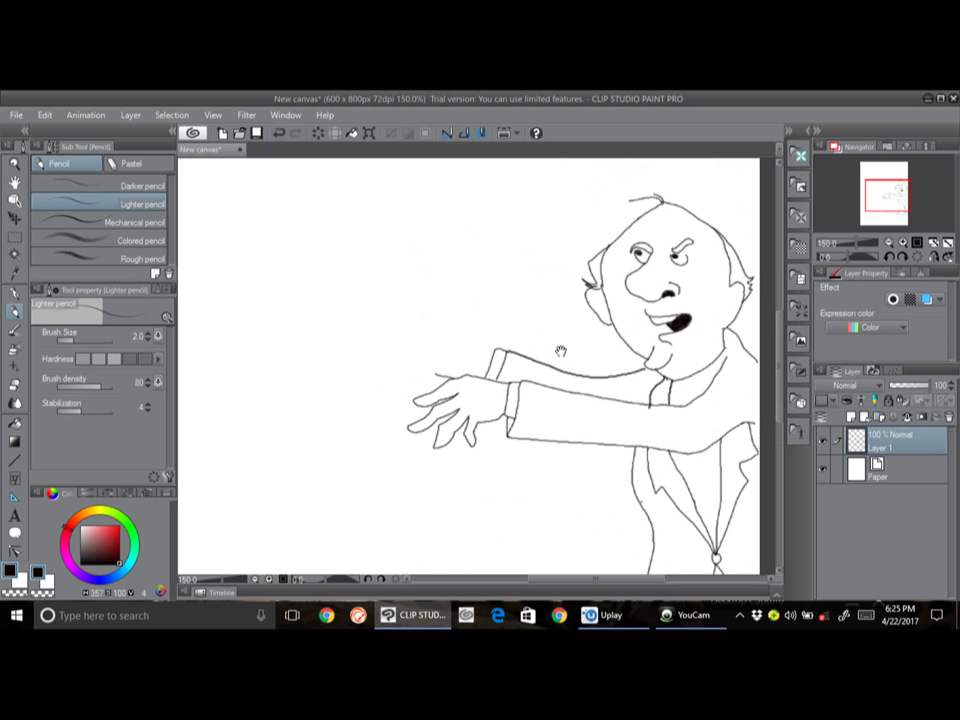
Dot three freckles on the right cheek and two on the left cheek.
{"action": "left_click", "coordinate": [676, 287]}
{"action": "left_click", "coordinate": [683, 288]}
{"action": "left_click", "coordinate": [689, 285]}
{"action": "left_click", "coordinate": [622, 266]}
{"action": "left_click", "coordinate": [630, 269]}
Select then deselect the layer's lines, save, and dismiss the licence prompt with No.
{"action": "left_click", "coordinate": [856, 443], "text": "ctrl"}
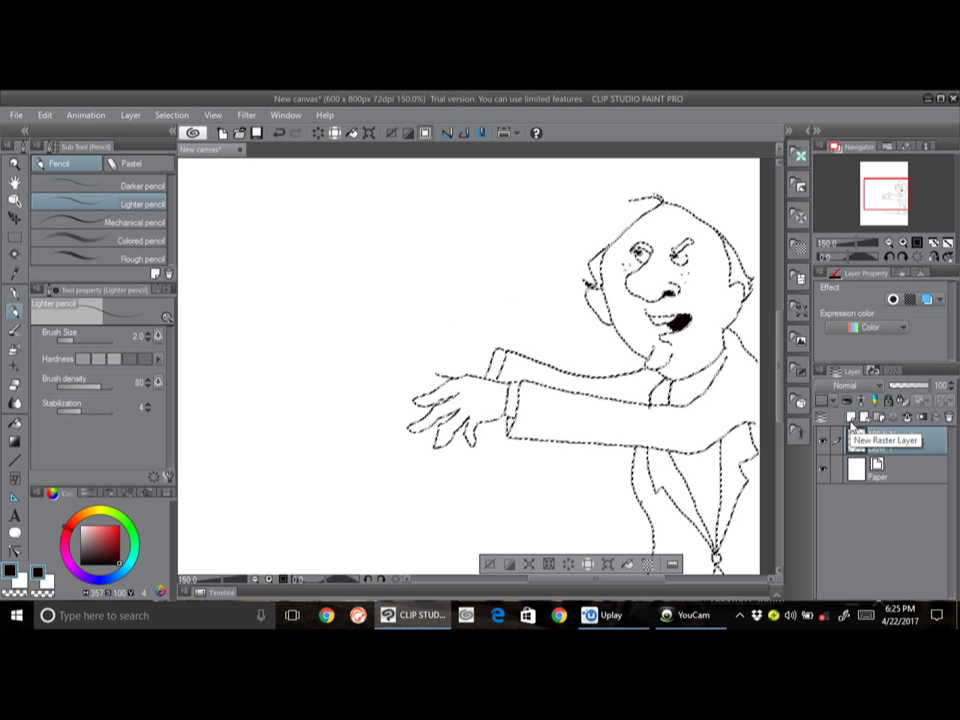
{"action": "key", "text": "ctrl+d"}
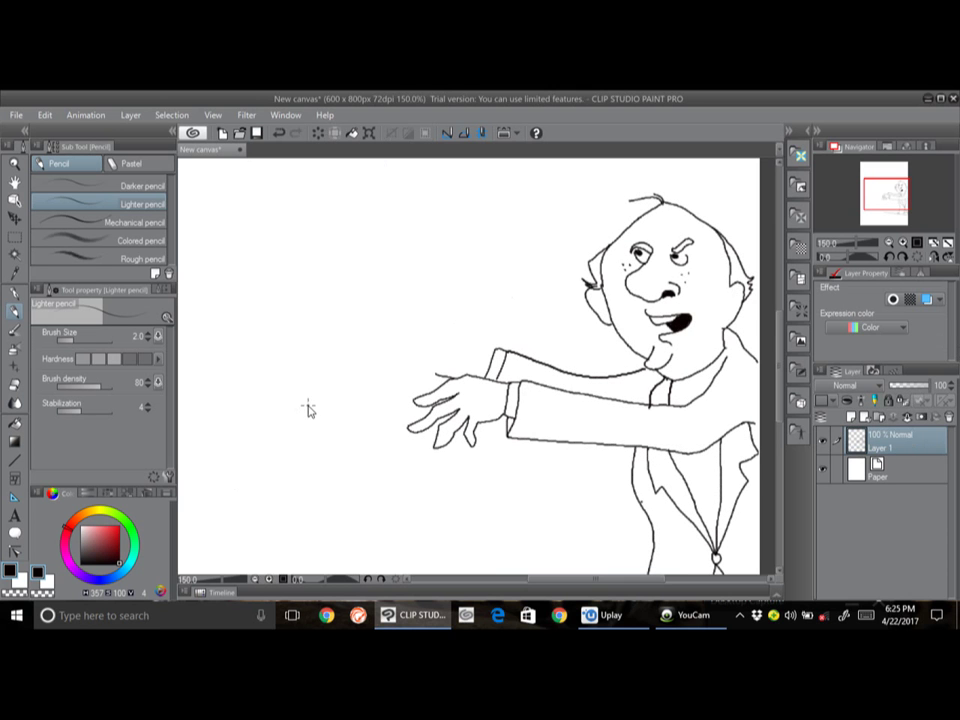
{"action": "key", "text": "ctrl+s"}
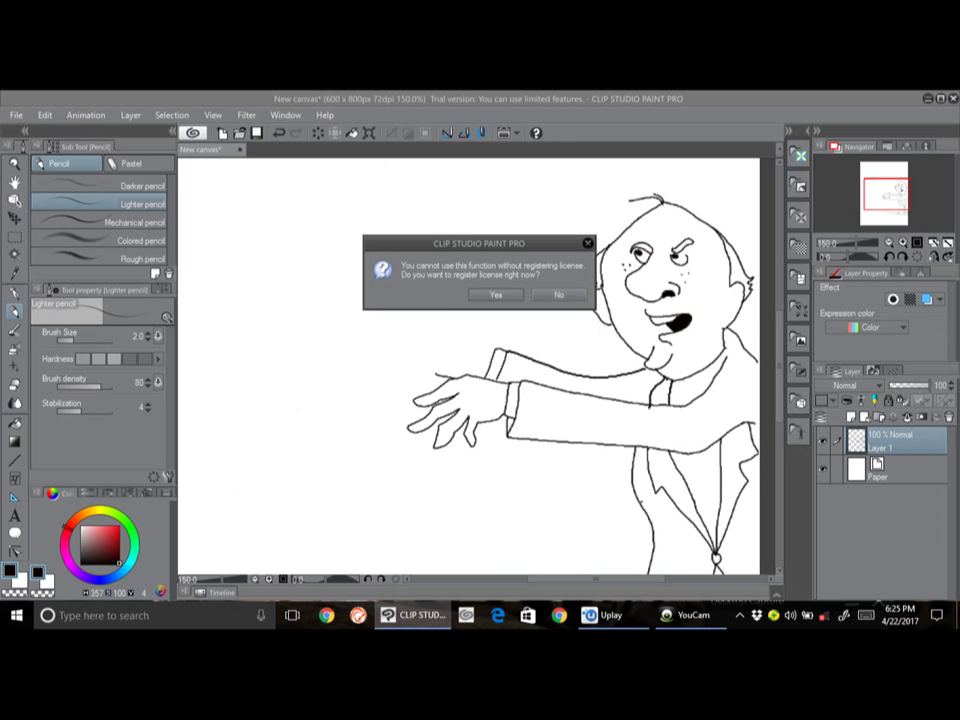
{"action": "left_click", "coordinate": [588, 243]}
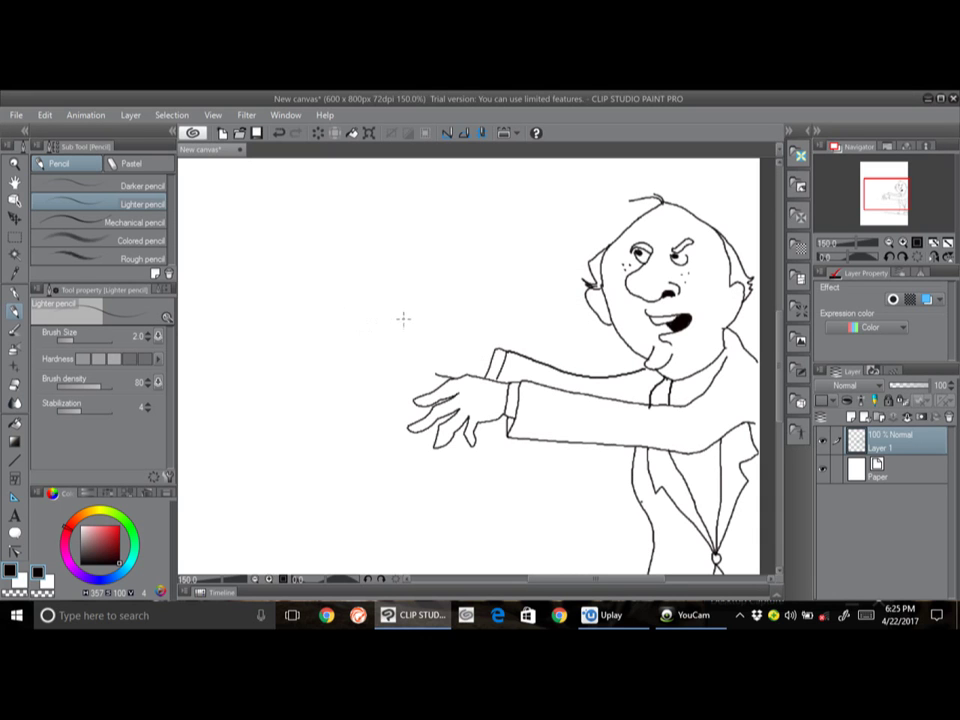
Sketch the upper hand's top edge and long left-reaching fingers, redoing the failed fingertips.
{"action": "left_click_drag", "start_coordinate": [492, 346], "coordinate": [469, 327]}
{"action": "left_click_drag", "start_coordinate": [421, 324], "coordinate": [459, 340]}
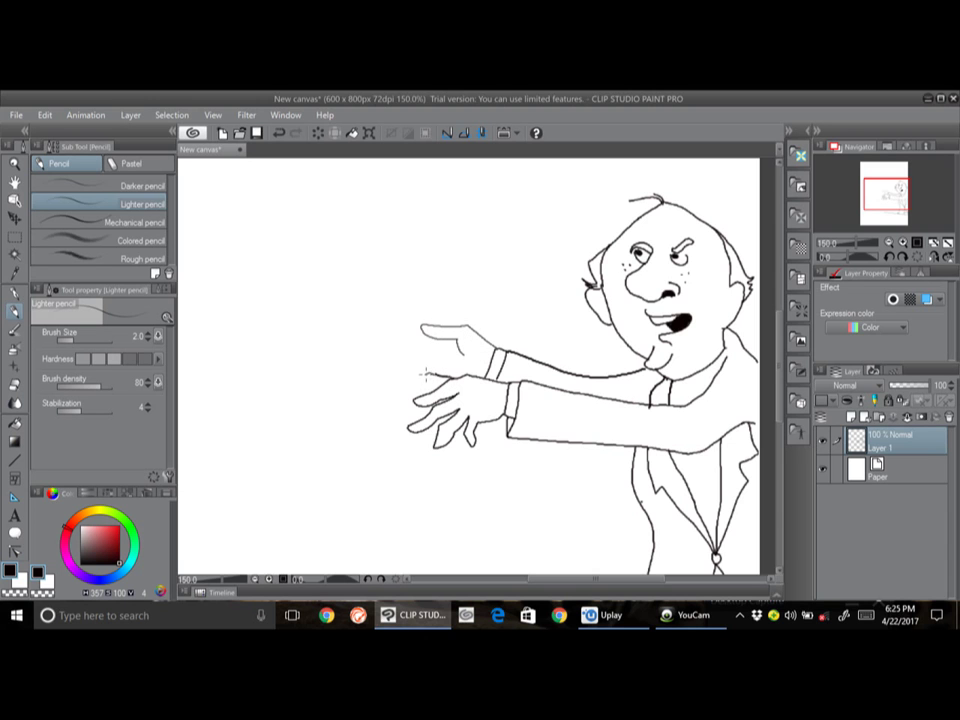
{"action": "left_click_drag", "start_coordinate": [400, 375], "coordinate": [388, 352]}
{"action": "key", "text": "ctrl+z"}
{"action": "left_click_drag", "start_coordinate": [409, 369], "coordinate": [383, 353]}
{"action": "key", "text": "ctrl+z"}
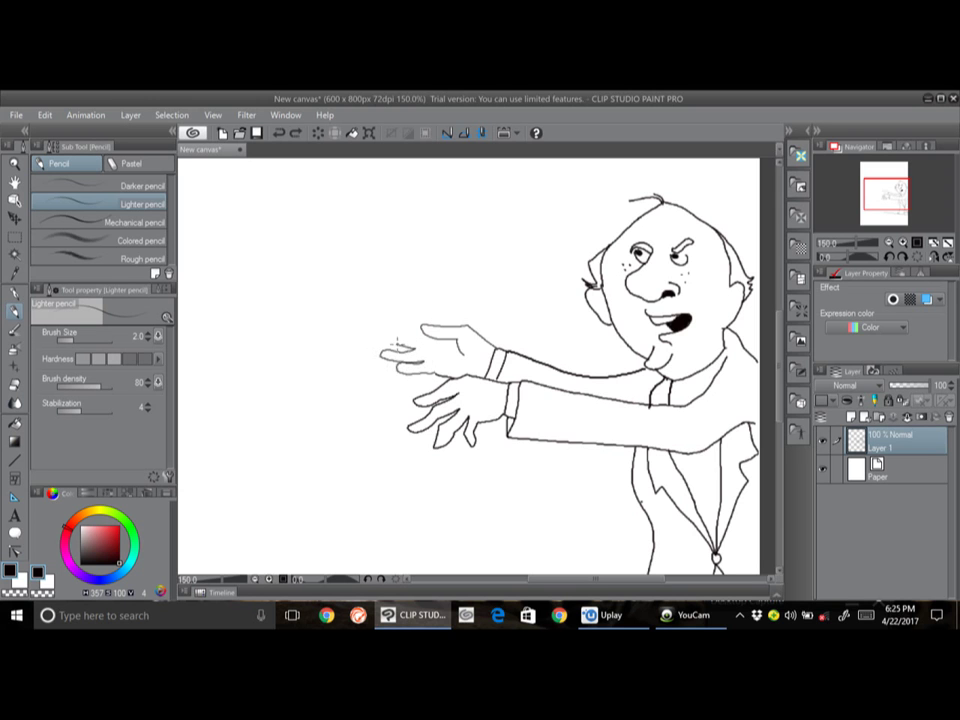
{"action": "mouse_move", "coordinate": [381, 340]}
{"action": "left_mouse_down"}
{"action": "mouse_move", "coordinate": [400, 314]}
{"action": "mouse_move", "coordinate": [455, 320]}
{"action": "left_mouse_up"}
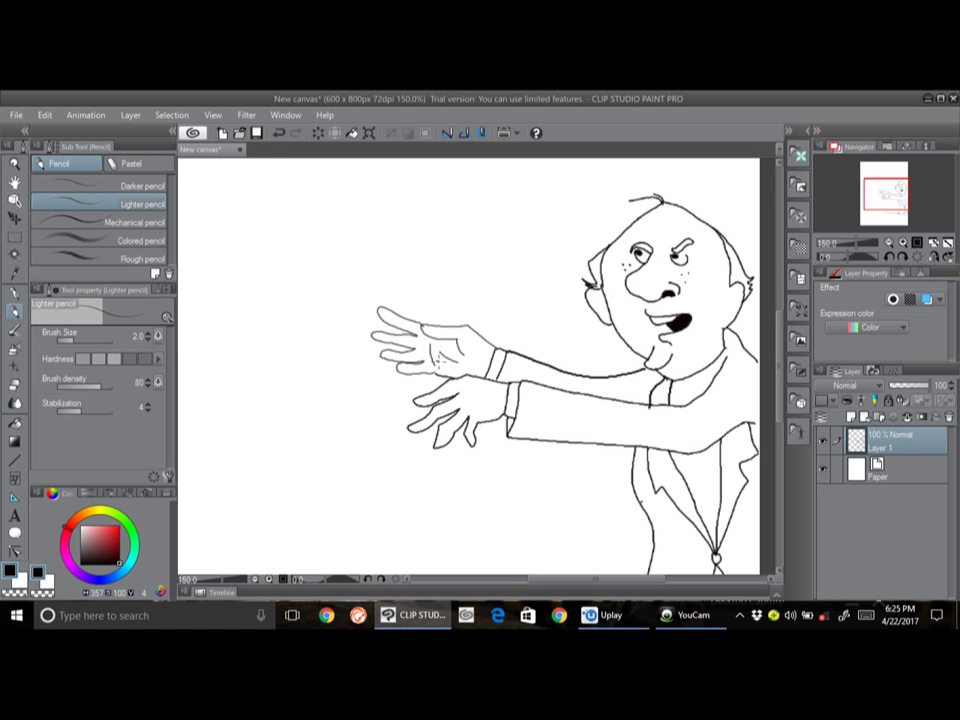
Save the drawing and dismiss the licence registration prompt.
{"action": "scroll", "coordinate": [432, 334], "scroll_direction": "down", "scroll_amount": 2}
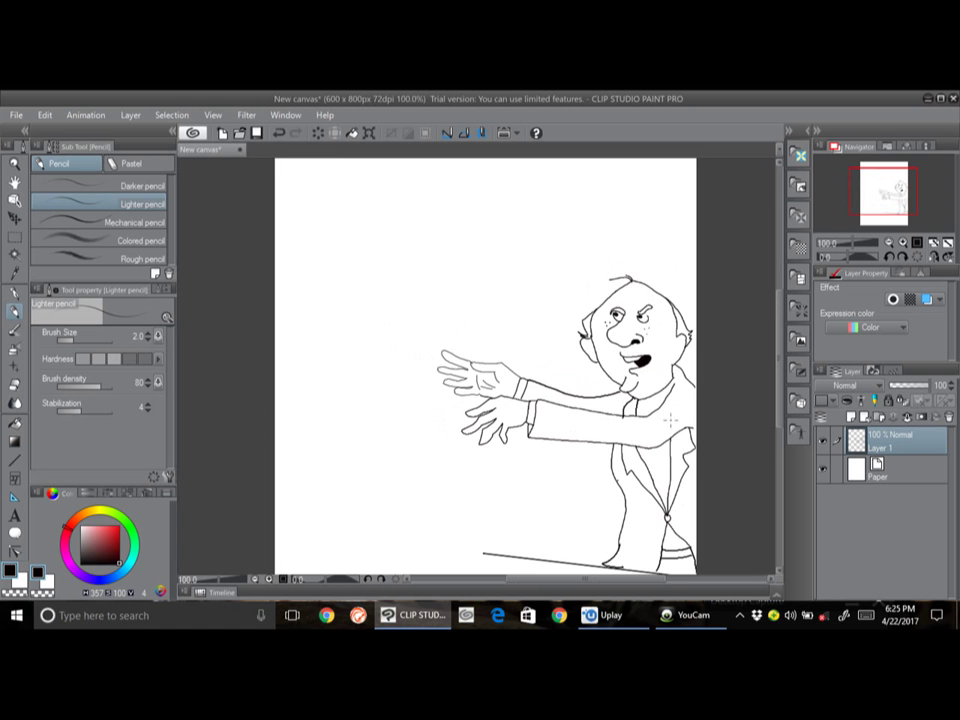
{"action": "left_click_drag", "start_coordinate": [730, 467], "coordinate": [699, 396]}
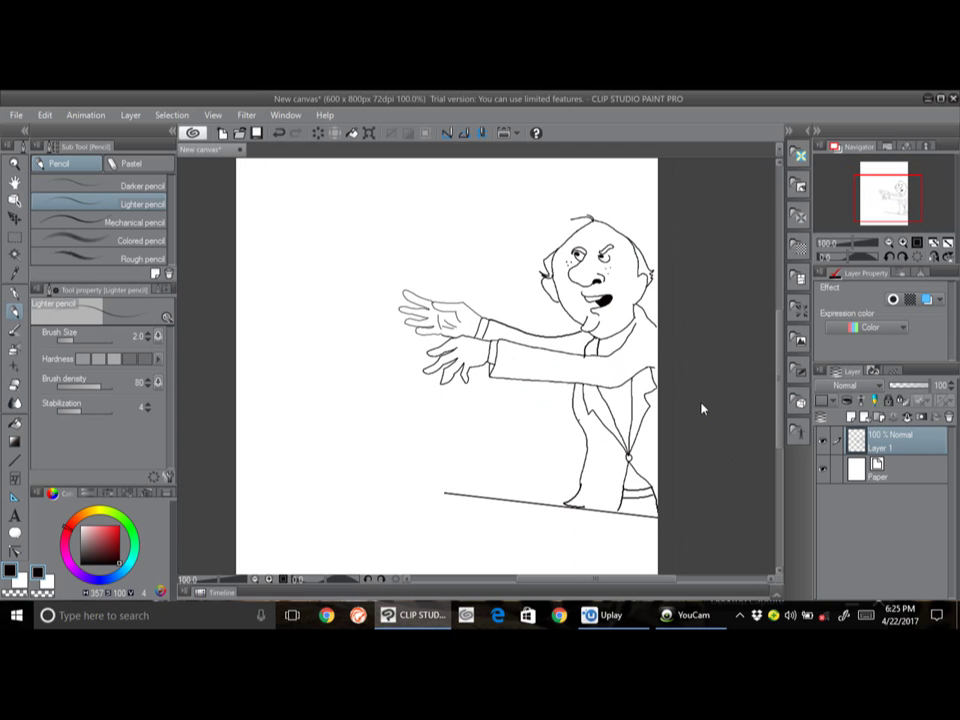
{"action": "key", "text": "ctrl+s"}
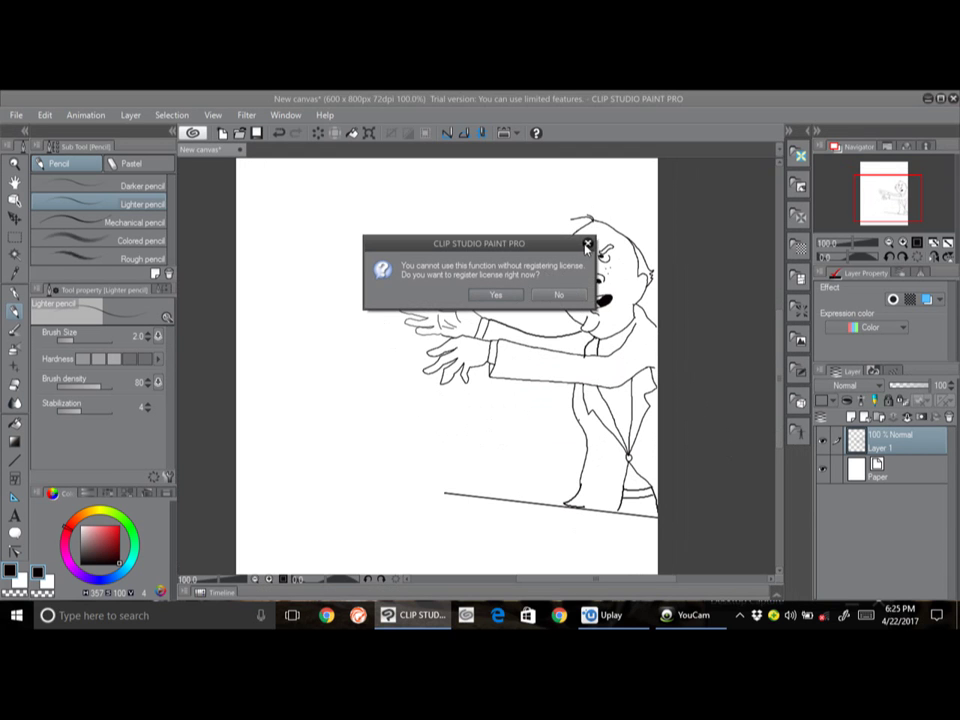
{"action": "left_click", "coordinate": [588, 246]}
Bring the empty table area into view and draw a small oval jug rim there.
{"action": "left_click_drag", "start_coordinate": [726, 452], "coordinate": [709, 365]}
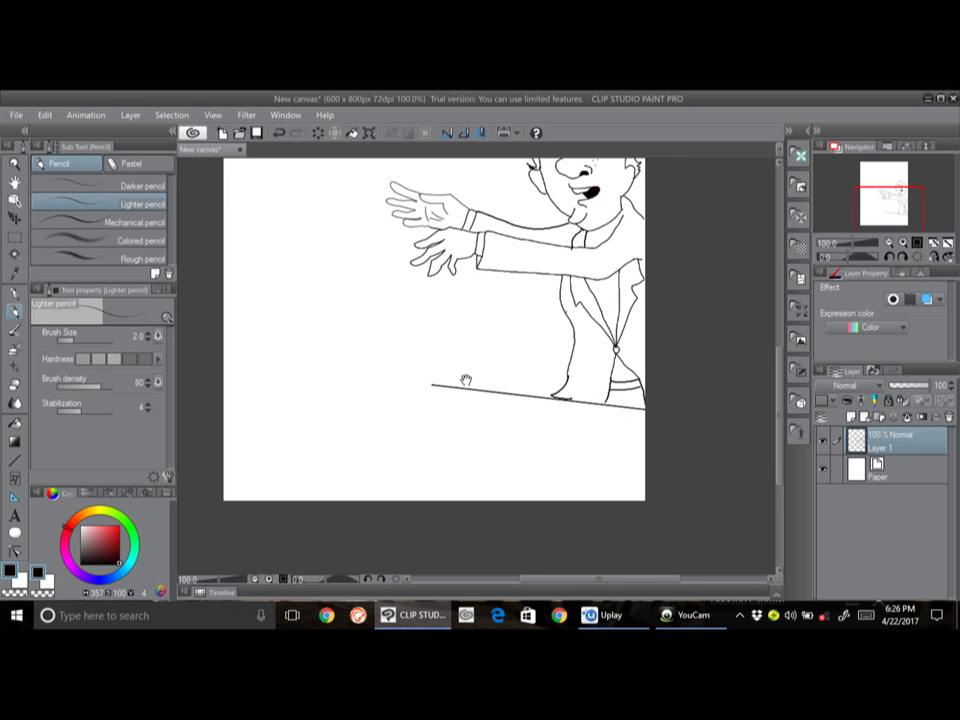
{"action": "left_click_drag", "start_coordinate": [468, 387], "coordinate": [521, 362]}
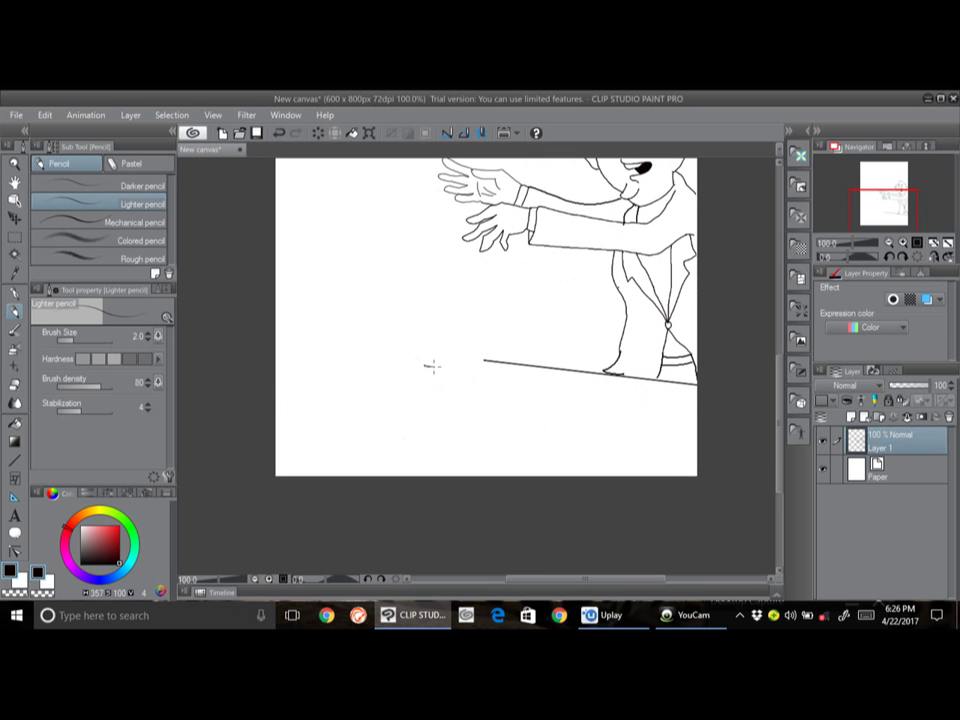
{"action": "mouse_move", "coordinate": [432, 366]}
{"action": "left_mouse_down"}
{"action": "mouse_move", "coordinate": [478, 362]}
{"action": "mouse_move", "coordinate": [420, 364]}
{"action": "mouse_move", "coordinate": [480, 361]}
{"action": "mouse_move", "coordinate": [451, 371]}
{"action": "mouse_move", "coordinate": [467, 358]}
{"action": "left_mouse_up"}
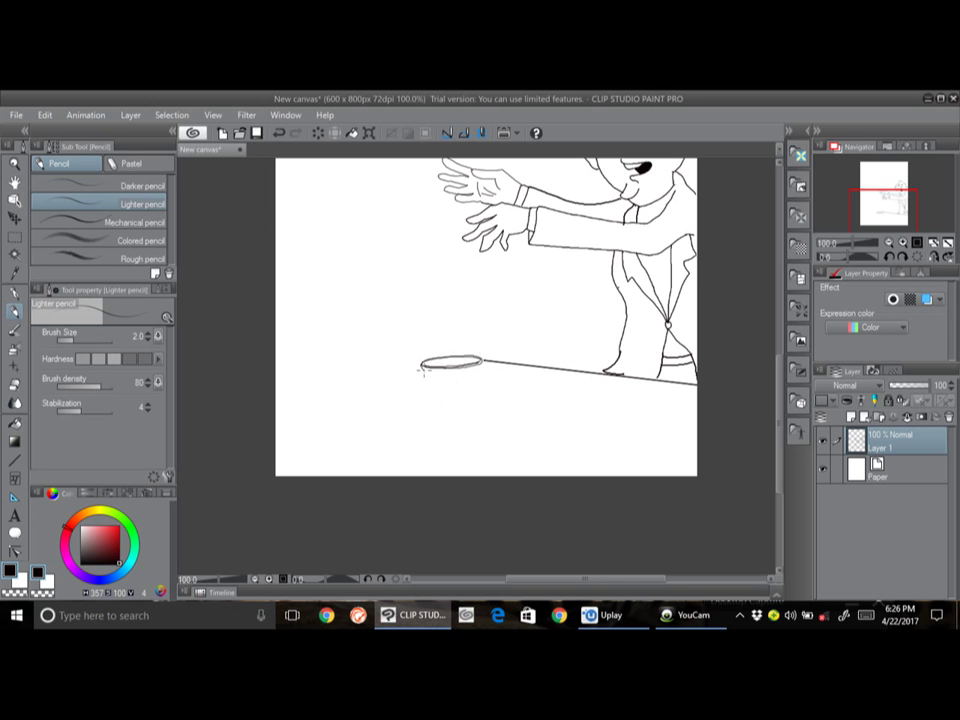
Draw the jug's left and right sides, shade its opening, and outline a chair back at lower left.
{"action": "left_click_drag", "start_coordinate": [424, 393], "coordinate": [417, 418]}
{"action": "left_click_drag", "start_coordinate": [490, 423], "coordinate": [482, 438]}
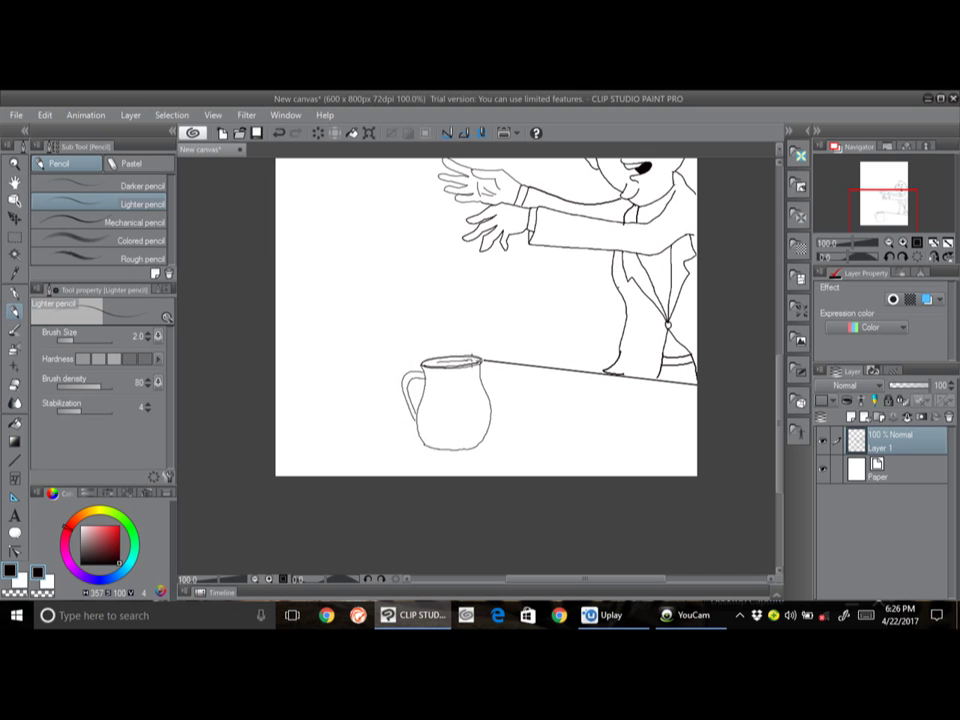
{"action": "left_click_drag", "start_coordinate": [446, 364], "coordinate": [472, 361]}
{"action": "left_click_drag", "start_coordinate": [585, 467], "coordinate": [577, 410]}
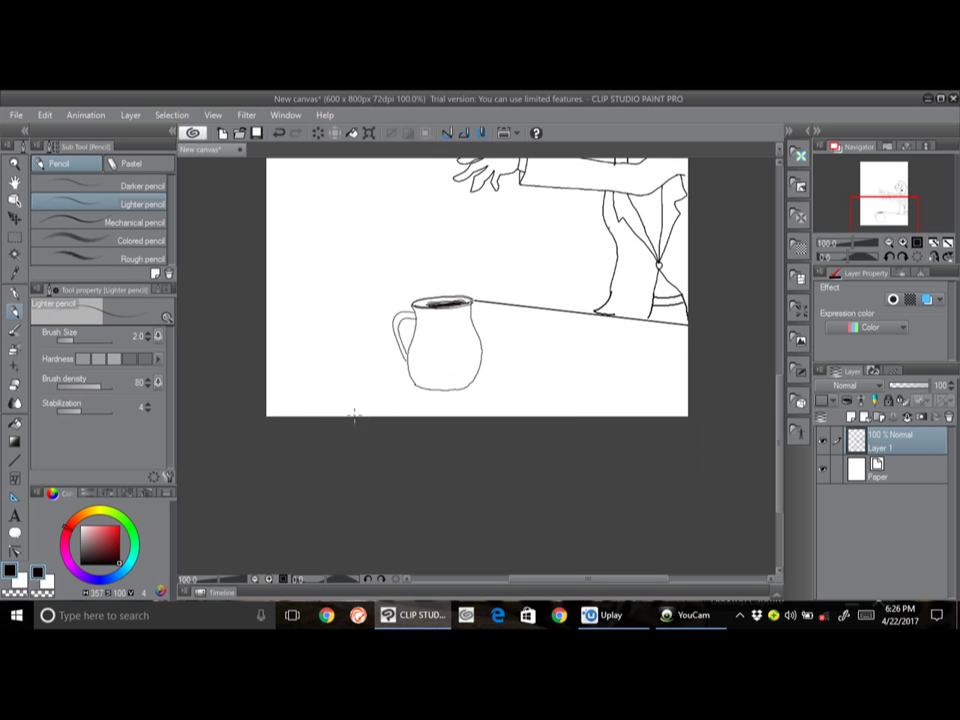
{"action": "mouse_move", "coordinate": [285, 416]}
{"action": "left_mouse_down"}
{"action": "mouse_move", "coordinate": [390, 349]}
{"action": "mouse_move", "coordinate": [410, 415]}
{"action": "mouse_move", "coordinate": [357, 336]}
{"action": "mouse_move", "coordinate": [290, 342]}
{"action": "mouse_move", "coordinate": [302, 407]}
{"action": "left_mouse_up"}
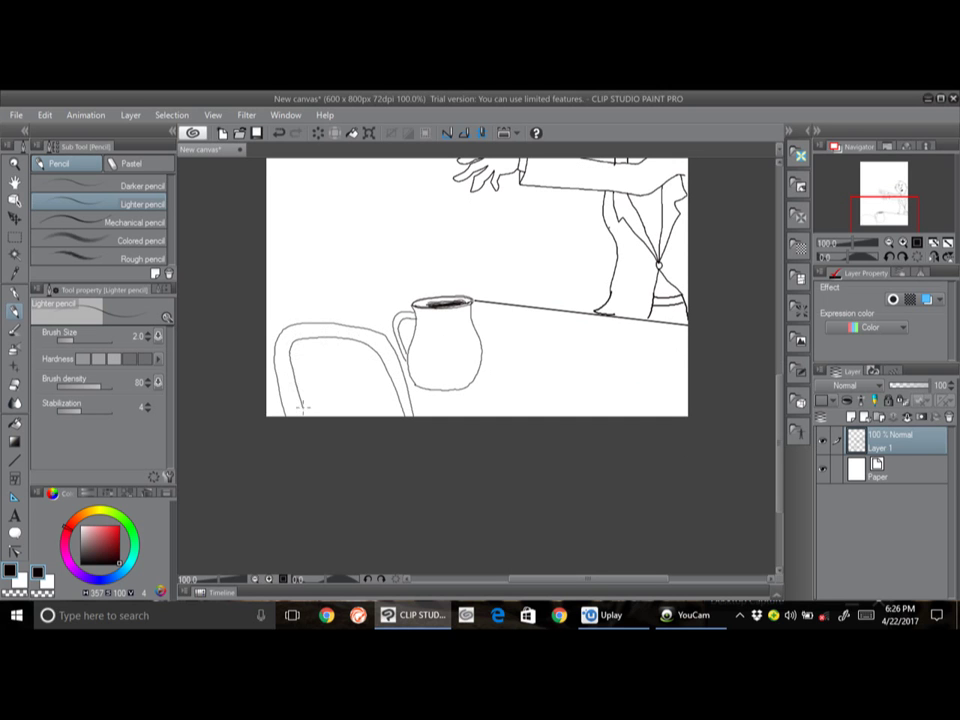
Draw the chair back's inner curve, a slat and a diagonal line, redoing mistaken strokes.
{"action": "key", "text": "ctrl+z"}
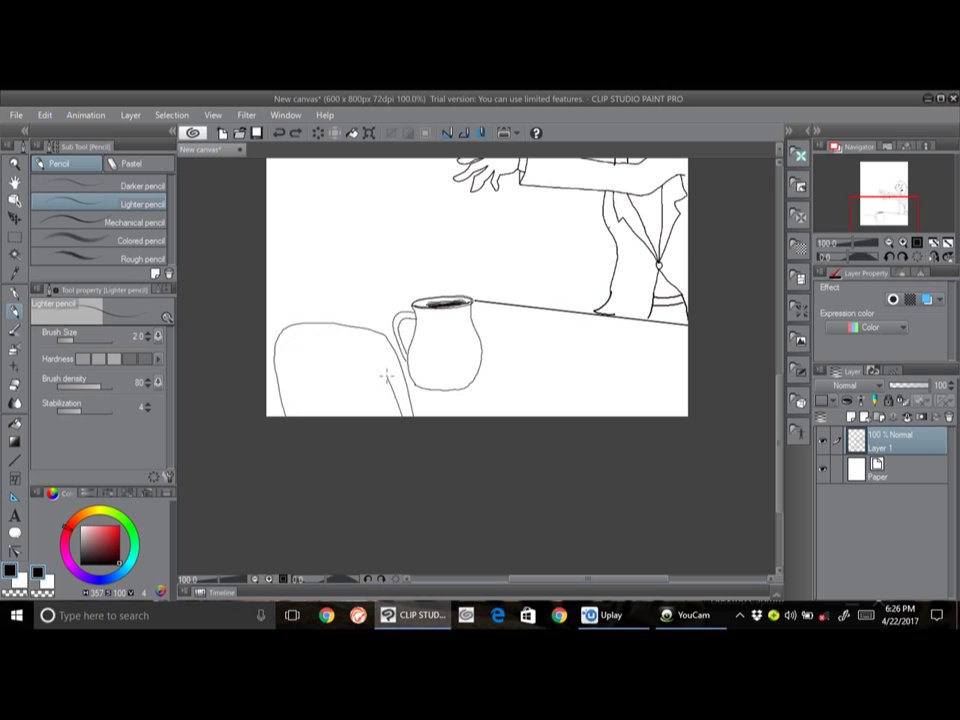
{"action": "mouse_move", "coordinate": [350, 338]}
{"action": "left_mouse_down"}
{"action": "mouse_move", "coordinate": [305, 336]}
{"action": "mouse_move", "coordinate": [289, 378]}
{"action": "mouse_move", "coordinate": [378, 379]}
{"action": "left_mouse_up"}
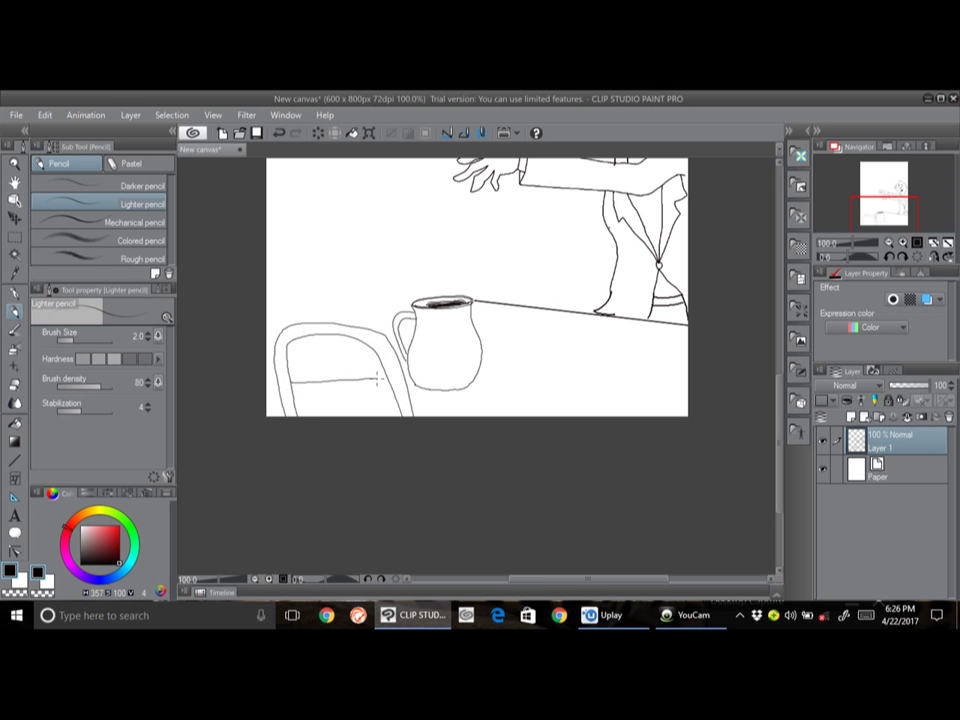
{"action": "left_click_drag", "start_coordinate": [297, 395], "coordinate": [390, 397]}
{"action": "left_click_drag", "start_coordinate": [293, 351], "coordinate": [410, 304]}
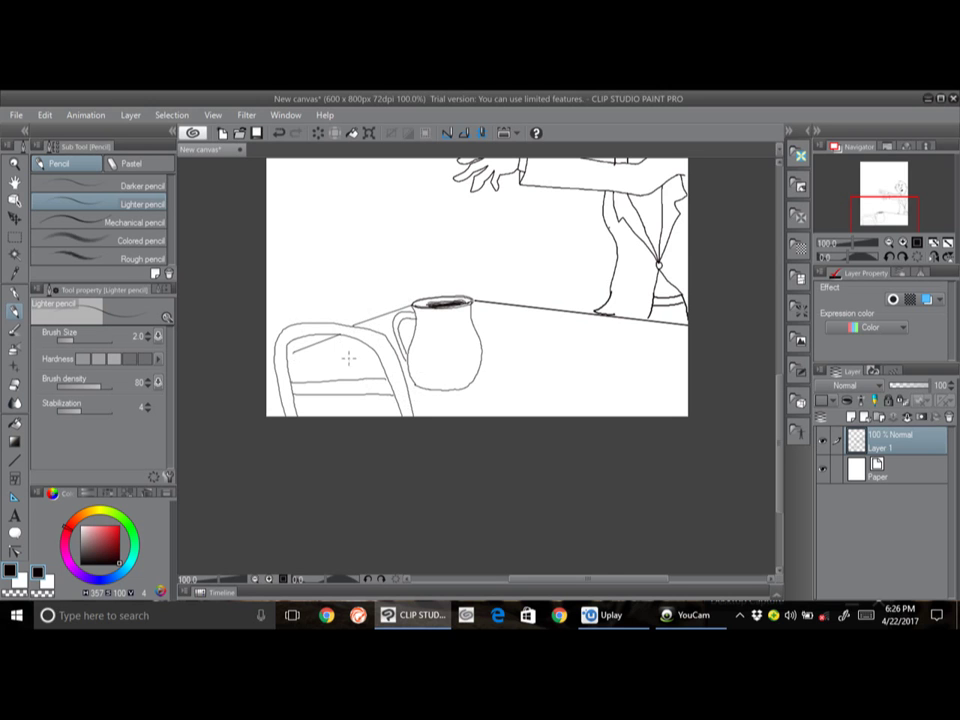
{"action": "key", "text": "ctrl+z"}
{"action": "left_click_drag", "start_coordinate": [355, 324], "coordinate": [410, 303]}
Add slats across the chair back and draw the table's front edge along the bottom.
{"action": "left_click_drag", "start_coordinate": [290, 355], "coordinate": [291, 346]}
{"action": "left_click_drag", "start_coordinate": [298, 370], "coordinate": [383, 372]}
{"action": "left_click_drag", "start_coordinate": [296, 403], "coordinate": [410, 406]}
{"action": "left_click_drag", "start_coordinate": [414, 409], "coordinate": [630, 425]}
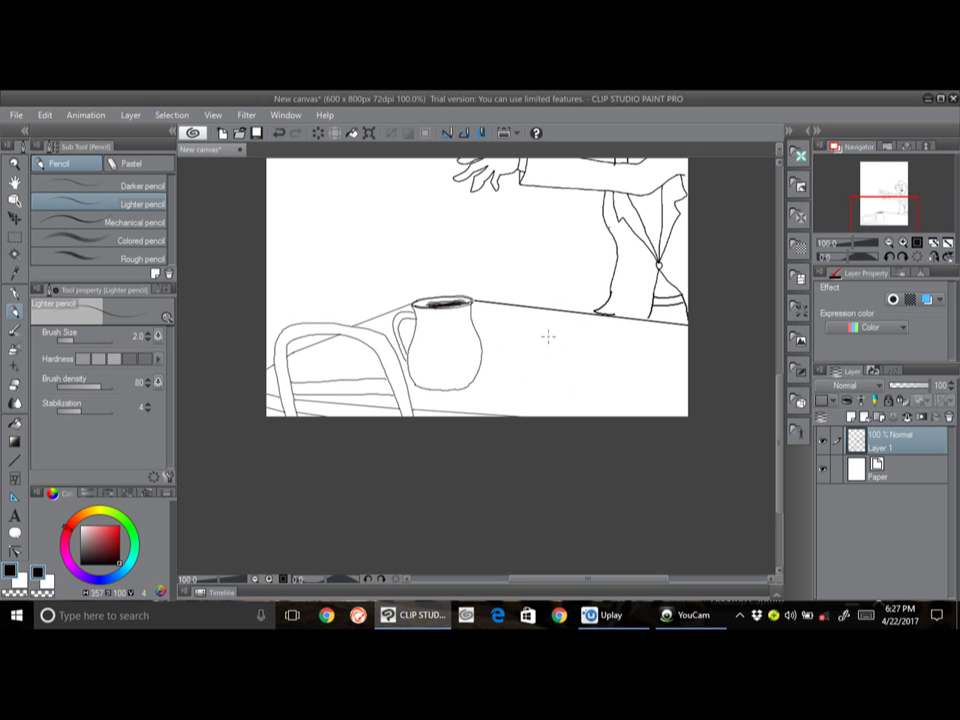
Draw a toast wedge, egg yolk and knife on the plate, hatching the toast dark.
{"action": "mouse_move", "coordinate": [574, 336]}
{"action": "left_mouse_down"}
{"action": "mouse_move", "coordinate": [516, 357]}
{"action": "mouse_move", "coordinate": [518, 372]}
{"action": "left_mouse_up"}
{"action": "mouse_move", "coordinate": [561, 350]}
{"action": "left_mouse_down"}
{"action": "mouse_move", "coordinate": [606, 352]}
{"action": "mouse_move", "coordinate": [564, 360]}
{"action": "left_mouse_up"}
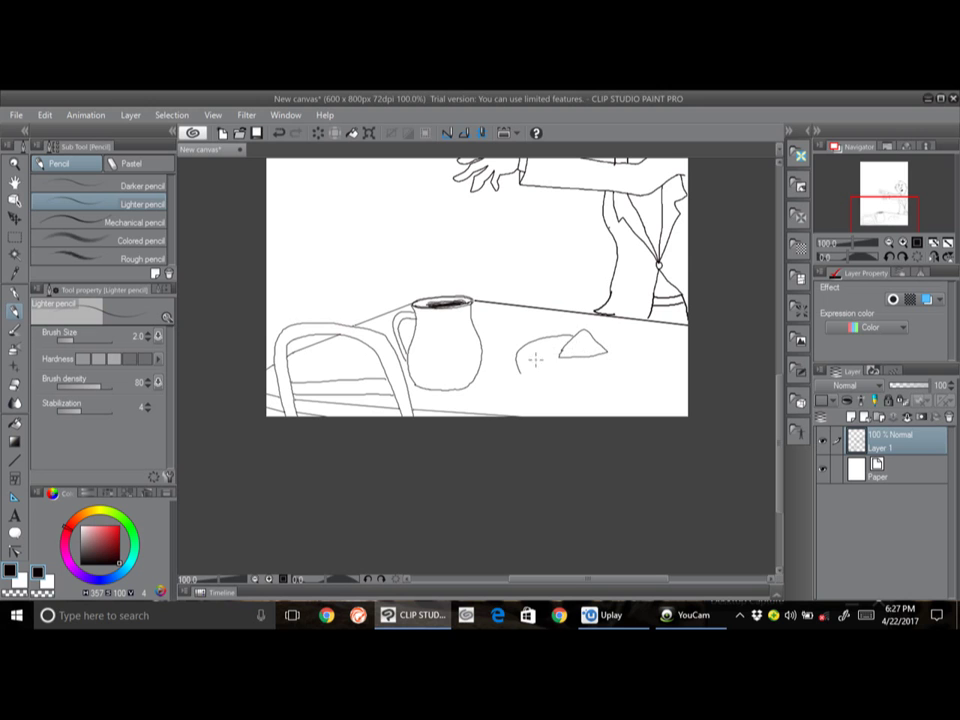
{"action": "mouse_move", "coordinate": [544, 358]}
{"action": "left_mouse_down"}
{"action": "mouse_move", "coordinate": [526, 370]}
{"action": "mouse_move", "coordinate": [559, 369]}
{"action": "mouse_move", "coordinate": [515, 365]}
{"action": "mouse_move", "coordinate": [574, 386]}
{"action": "mouse_move", "coordinate": [610, 374]}
{"action": "mouse_move", "coordinate": [598, 338]}
{"action": "left_mouse_up"}
{"action": "key", "text": "ctrl+z"}
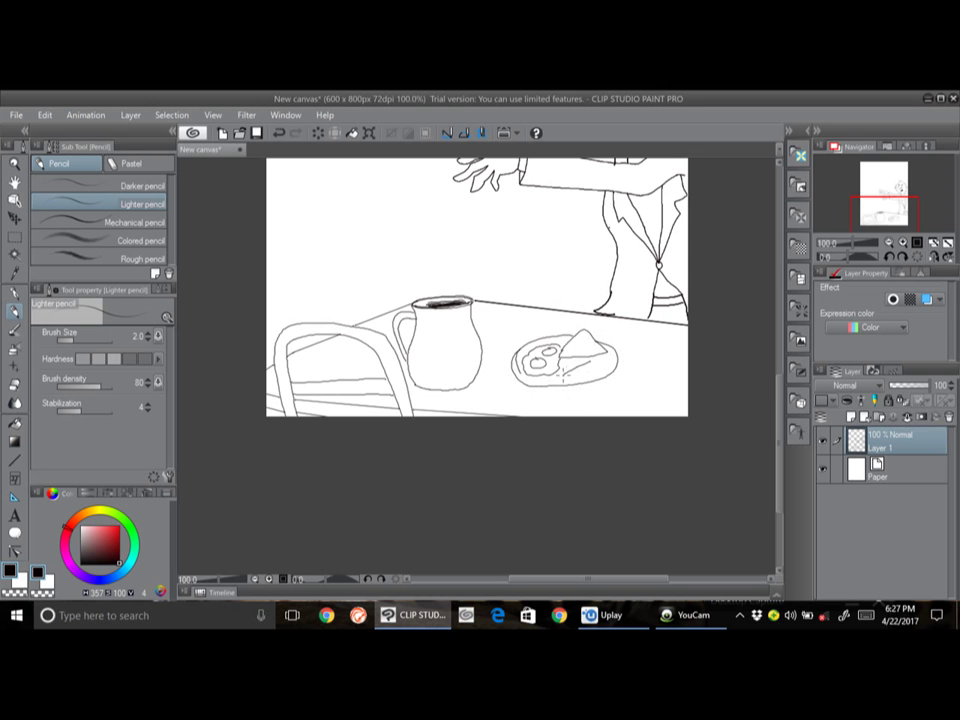
{"action": "mouse_move", "coordinate": [566, 377]}
{"action": "left_mouse_down"}
{"action": "mouse_move", "coordinate": [610, 365]}
{"action": "mouse_move", "coordinate": [582, 360]}
{"action": "left_mouse_up"}
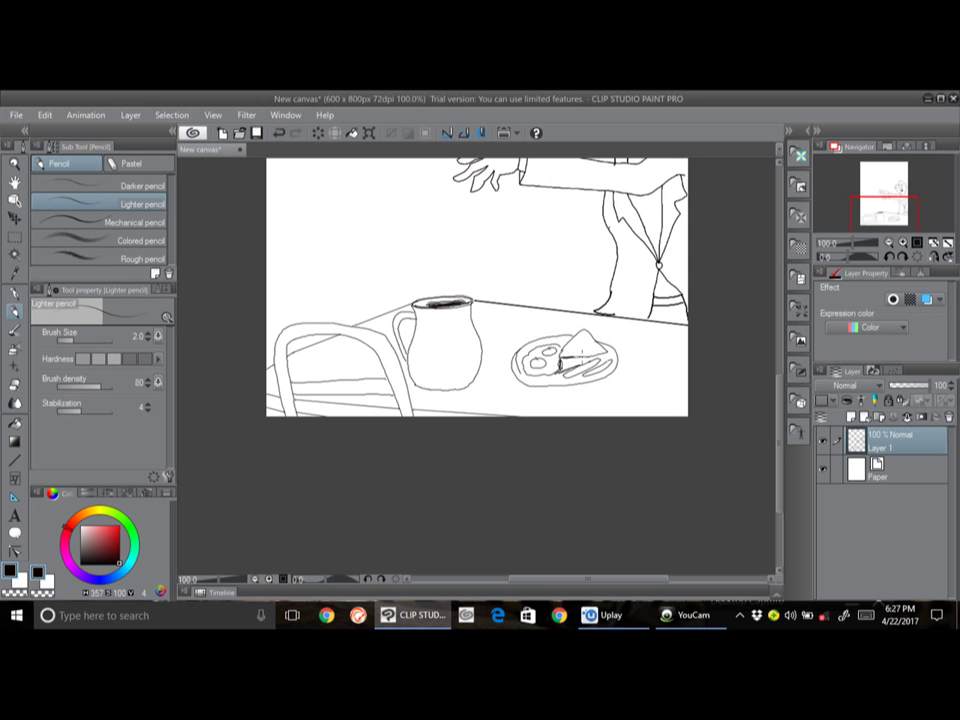
{"action": "left_click_drag", "start_coordinate": [563, 365], "coordinate": [586, 356]}
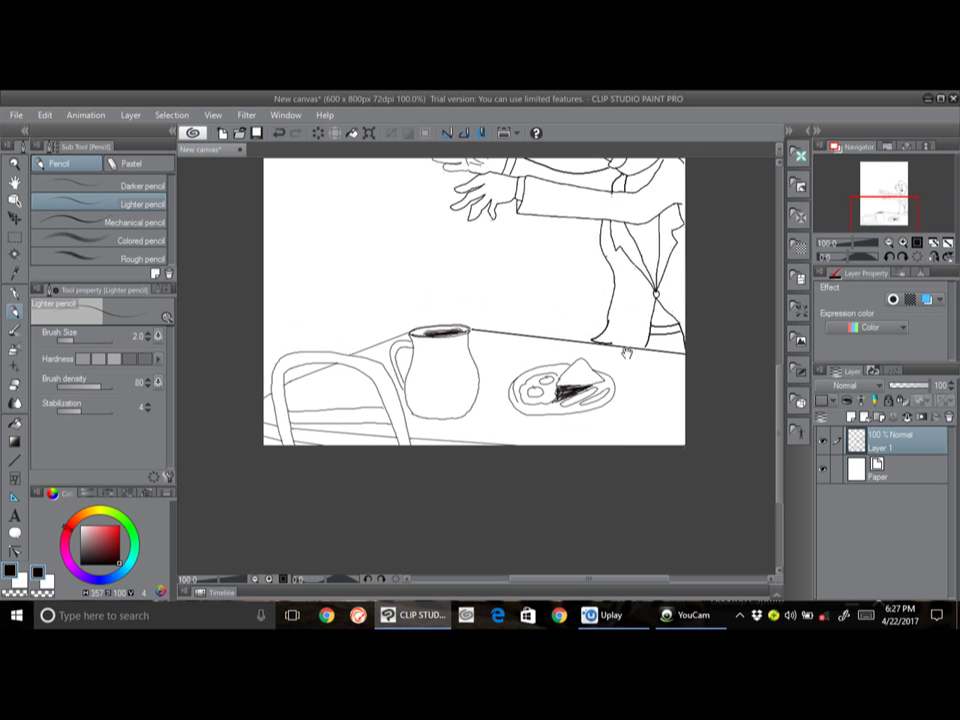
{"action": "scroll", "coordinate": [475, 300], "scroll_direction": "up", "scroll_amount": 5}
{"action": "scroll", "coordinate": [475, 360], "scroll_direction": "down", "scroll_amount": 3}
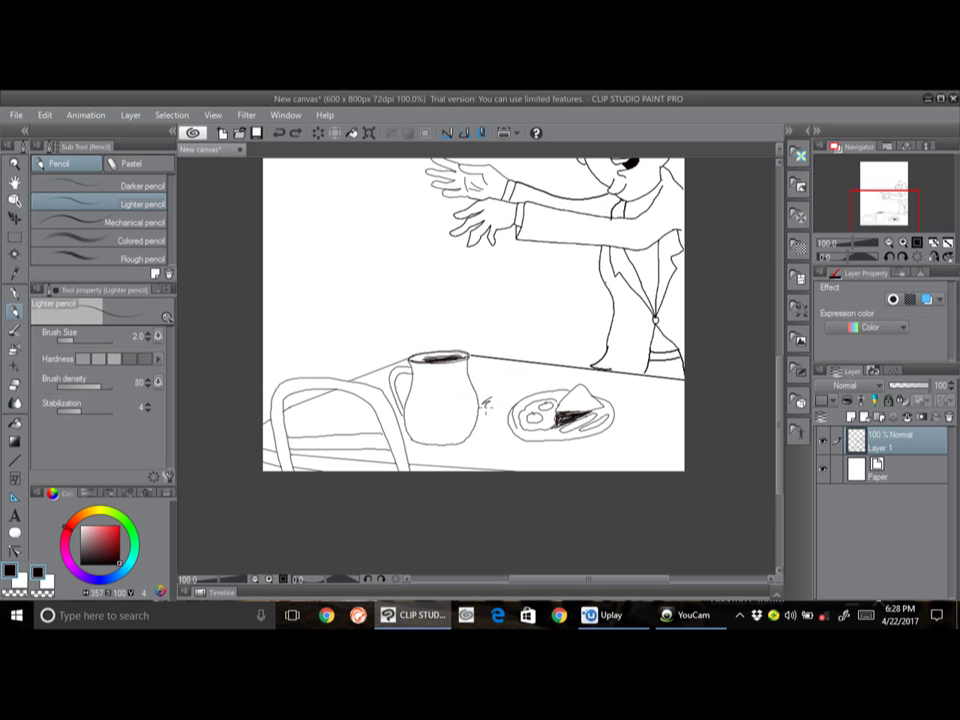
Draw a fork and knife by the plate, then a dark-filled glass at brush size 3.0.
{"action": "mouse_move", "coordinate": [485, 406]}
{"action": "left_mouse_down"}
{"action": "mouse_move", "coordinate": [527, 377]}
{"action": "mouse_move", "coordinate": [498, 391]}
{"action": "left_mouse_up"}
{"action": "mouse_move", "coordinate": [647, 404]}
{"action": "left_mouse_down"}
{"action": "mouse_move", "coordinate": [616, 447]}
{"action": "mouse_move", "coordinate": [641, 425]}
{"action": "left_mouse_up"}
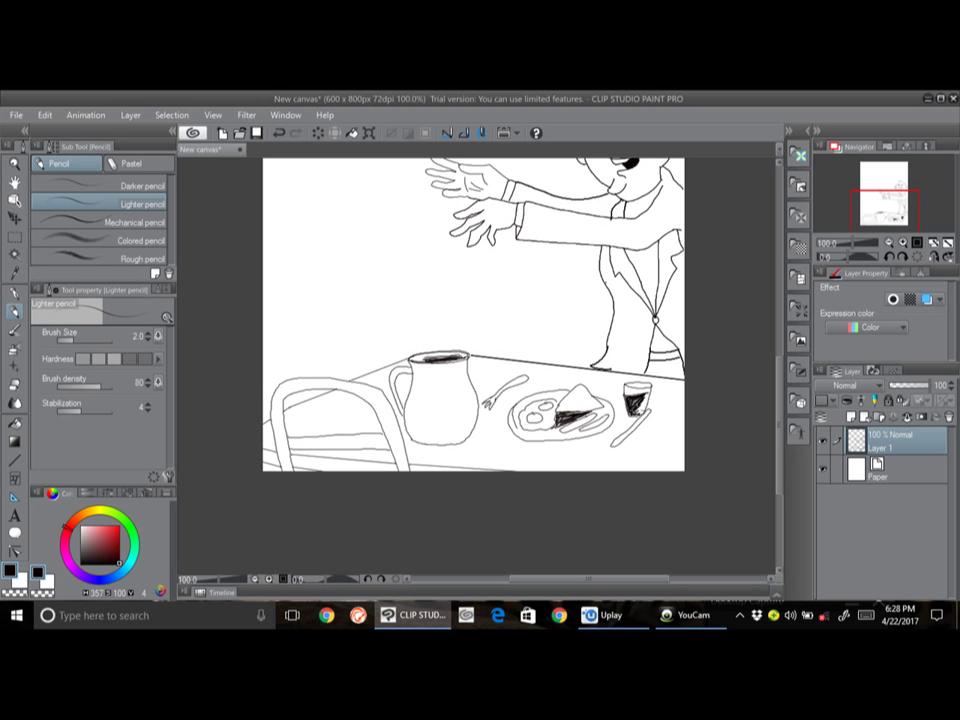
{"action": "key", "text": "bracketright"}
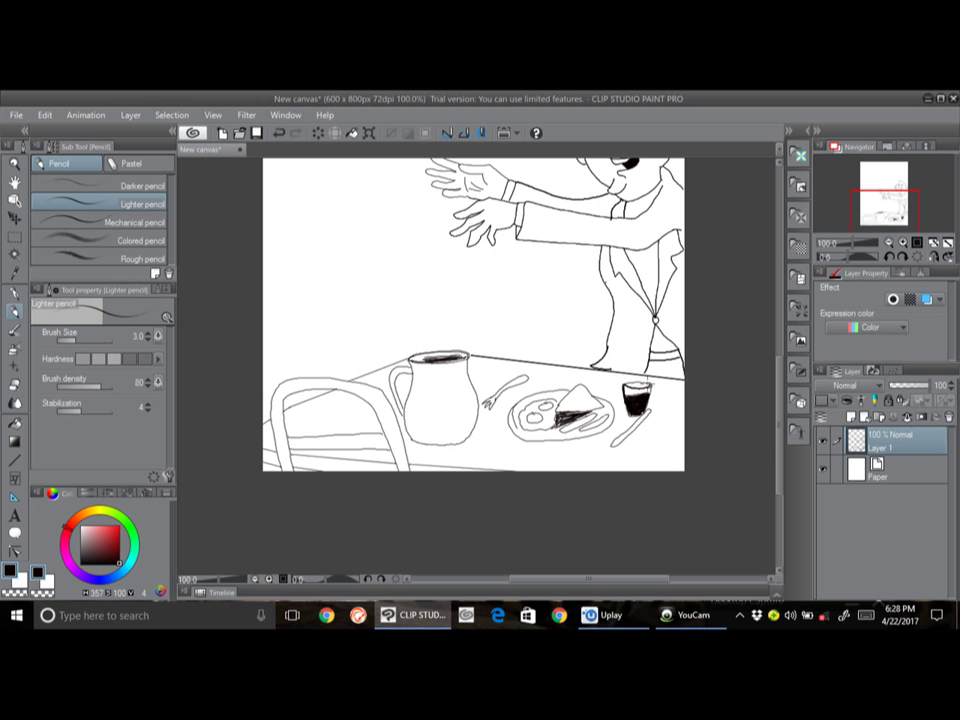
{"action": "mouse_move", "coordinate": [624, 385]}
{"action": "left_mouse_down"}
{"action": "mouse_move", "coordinate": [648, 382]}
{"action": "mouse_move", "coordinate": [627, 433]}
{"action": "left_mouse_up"}
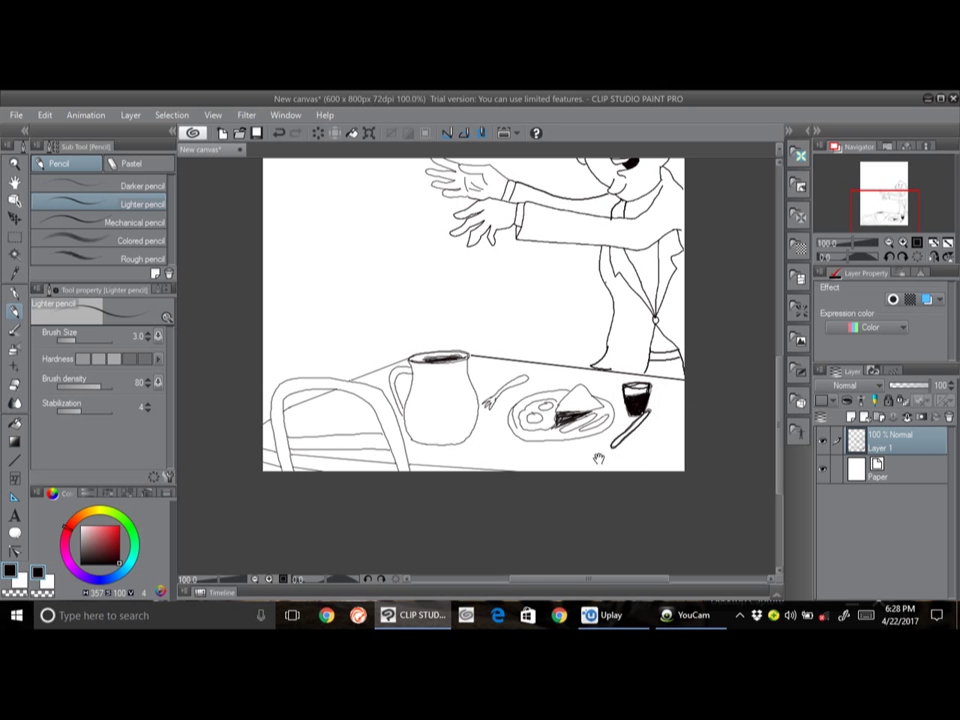
Pan to show empty space and sketch an irregular blob left of the man's hands.
{"action": "left_click_drag", "start_coordinate": [520, 440], "coordinate": [529, 435]}
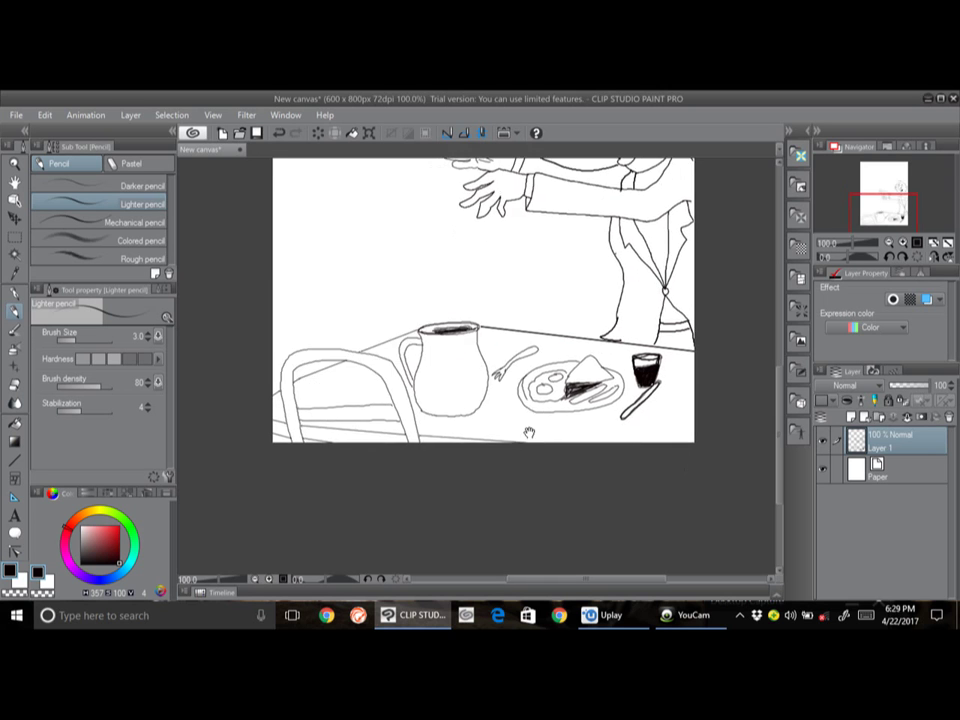
{"action": "left_click_drag", "start_coordinate": [572, 349], "coordinate": [568, 428]}
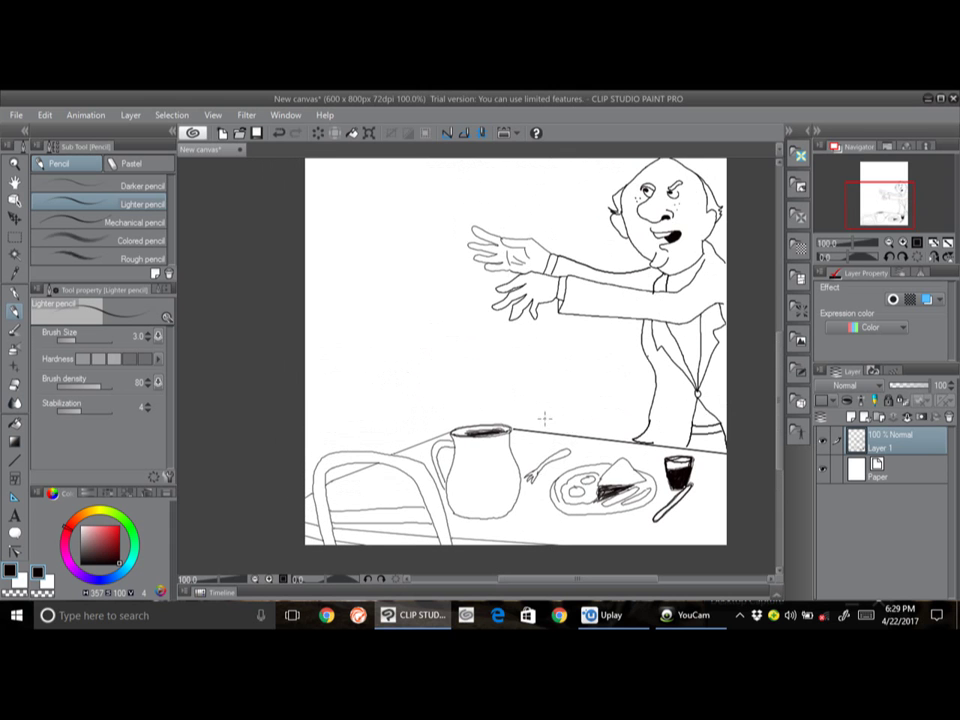
{"action": "left_click_drag", "start_coordinate": [401, 339], "coordinate": [488, 360]}
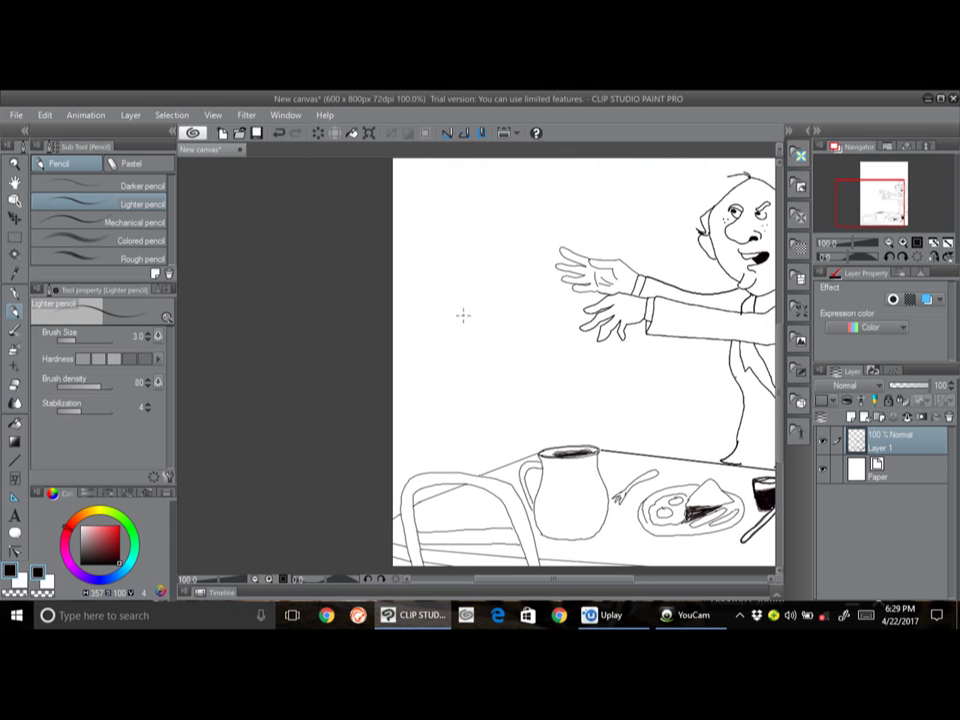
{"action": "mouse_move", "coordinate": [464, 310]}
{"action": "left_mouse_down"}
{"action": "mouse_move", "coordinate": [445, 345]}
{"action": "mouse_move", "coordinate": [490, 305]}
{"action": "mouse_move", "coordinate": [425, 318]}
{"action": "mouse_move", "coordinate": [460, 343]}
{"action": "left_mouse_up"}
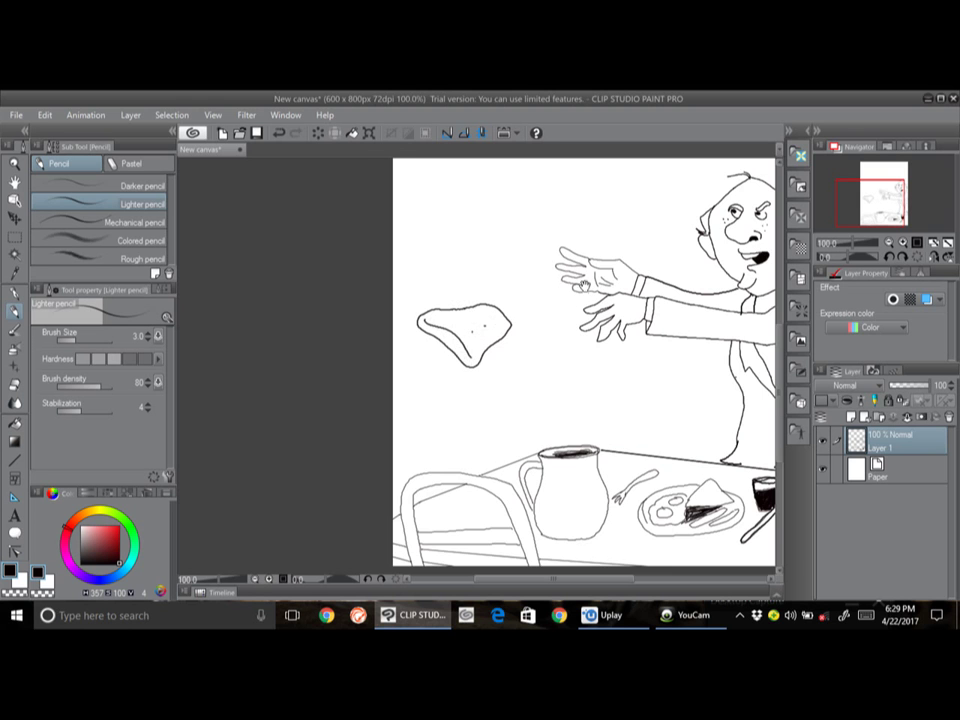
Pan toward the top of the canvas and start the bird's beak curve at upper left.
{"action": "left_click_drag", "start_coordinate": [572, 311], "coordinate": [576, 410]}
{"action": "left_click_drag", "start_coordinate": [561, 324], "coordinate": [538, 388]}
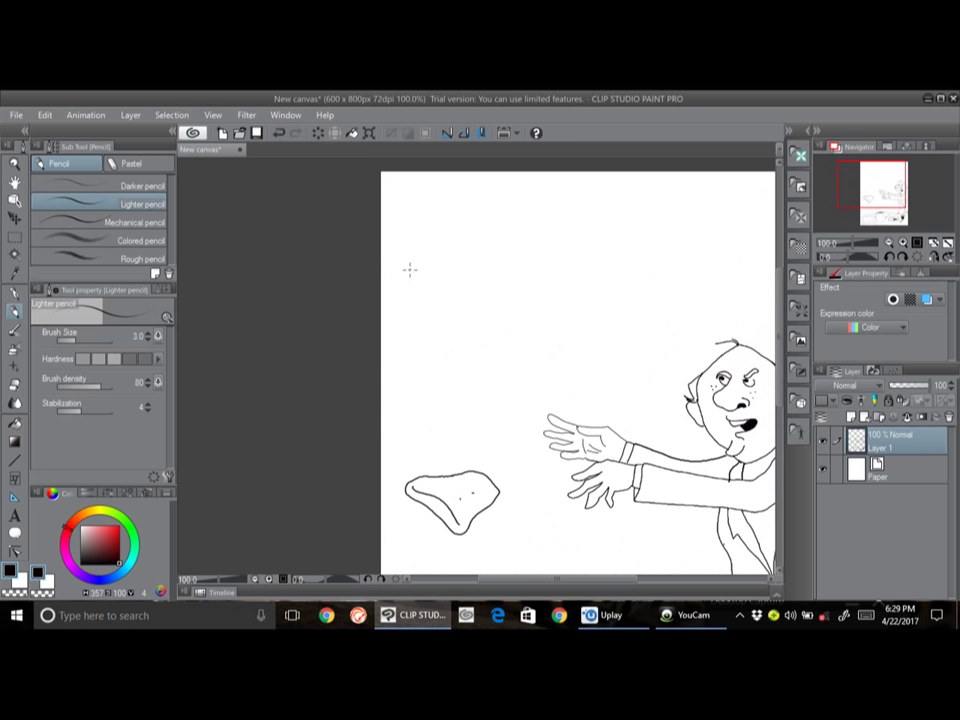
{"action": "mouse_move", "coordinate": [414, 270]}
{"action": "left_mouse_down"}
{"action": "mouse_move", "coordinate": [381, 296]}
{"action": "mouse_move", "coordinate": [422, 296]}
{"action": "left_mouse_up"}
Draw the bird's beak, head outline and spiky wing tips.
{"action": "mouse_move", "coordinate": [422, 299]}
{"action": "left_mouse_down"}
{"action": "mouse_move", "coordinate": [433, 312]}
{"action": "mouse_move", "coordinate": [450, 282]}
{"action": "mouse_move", "coordinate": [426, 320]}
{"action": "mouse_move", "coordinate": [447, 315]}
{"action": "mouse_move", "coordinate": [456, 283]}
{"action": "mouse_move", "coordinate": [424, 258]}
{"action": "mouse_move", "coordinate": [446, 278]}
{"action": "mouse_move", "coordinate": [436, 316]}
{"action": "left_mouse_up"}
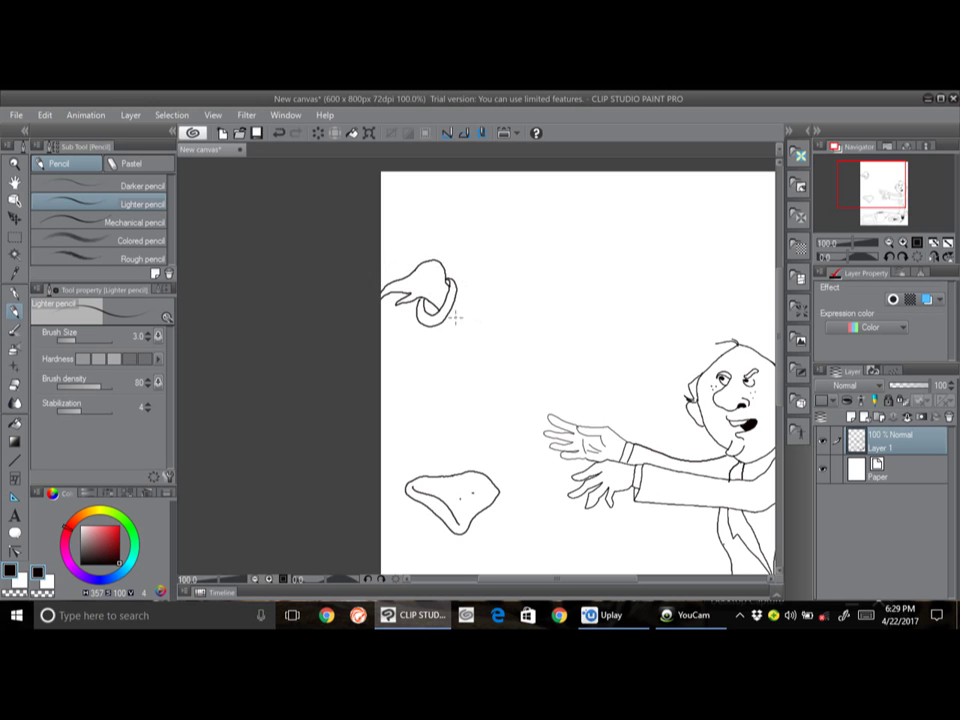
{"action": "left_click_drag", "start_coordinate": [446, 320], "coordinate": [486, 337]}
{"action": "mouse_move", "coordinate": [458, 289]}
{"action": "left_mouse_down"}
{"action": "mouse_move", "coordinate": [474, 268]}
{"action": "mouse_move", "coordinate": [446, 237]}
{"action": "mouse_move", "coordinate": [450, 213]}
{"action": "mouse_move", "coordinate": [488, 172]}
{"action": "left_mouse_up"}
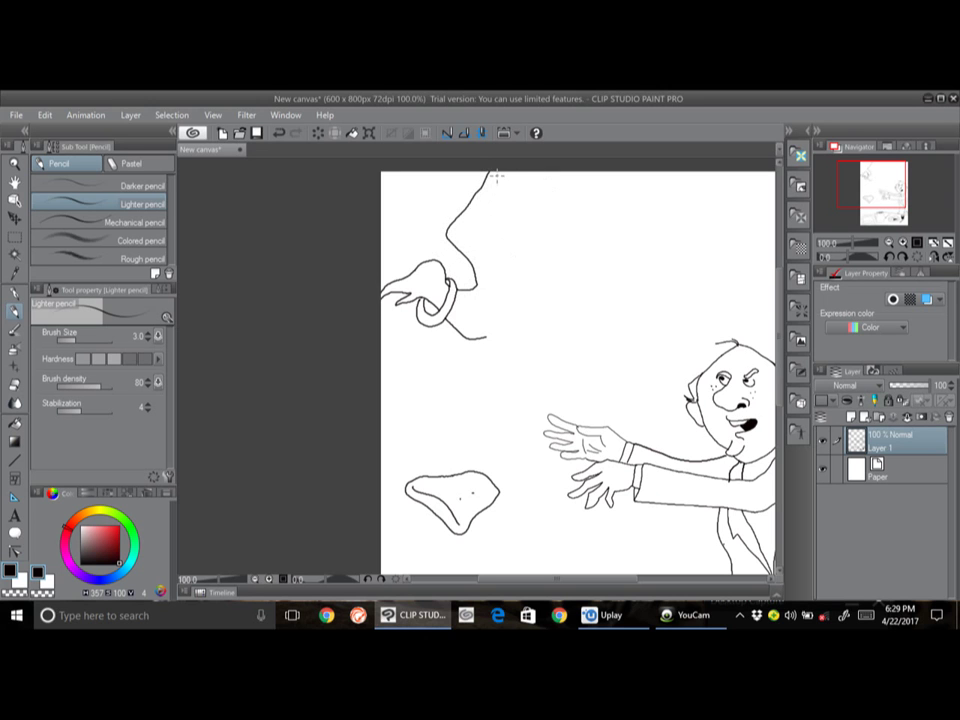
{"action": "mouse_move", "coordinate": [488, 173]}
{"action": "left_mouse_down"}
{"action": "mouse_move", "coordinate": [495, 192]}
{"action": "mouse_move", "coordinate": [522, 198]}
{"action": "mouse_move", "coordinate": [550, 233]}
{"action": "mouse_move", "coordinate": [561, 267]}
{"action": "mouse_move", "coordinate": [542, 302]}
{"action": "left_mouse_up"}
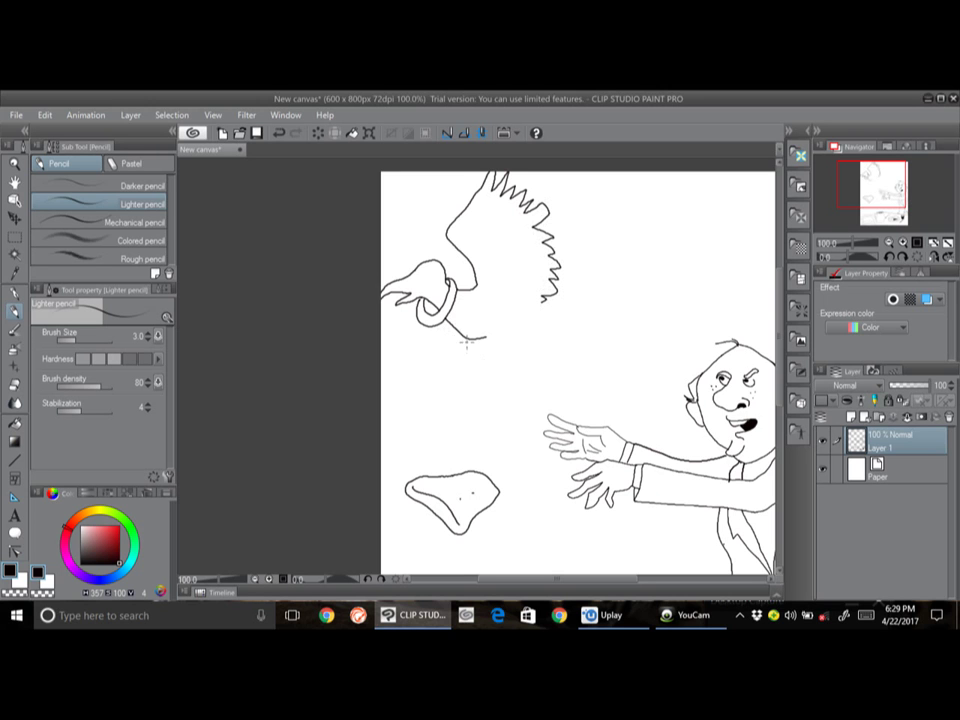
Add the bird's underside, dangling legs, tail and eye, then startled lines at size 2.0.
{"action": "mouse_move", "coordinate": [489, 339]}
{"action": "left_mouse_down"}
{"action": "mouse_move", "coordinate": [503, 339]}
{"action": "mouse_move", "coordinate": [525, 366]}
{"action": "left_mouse_up"}
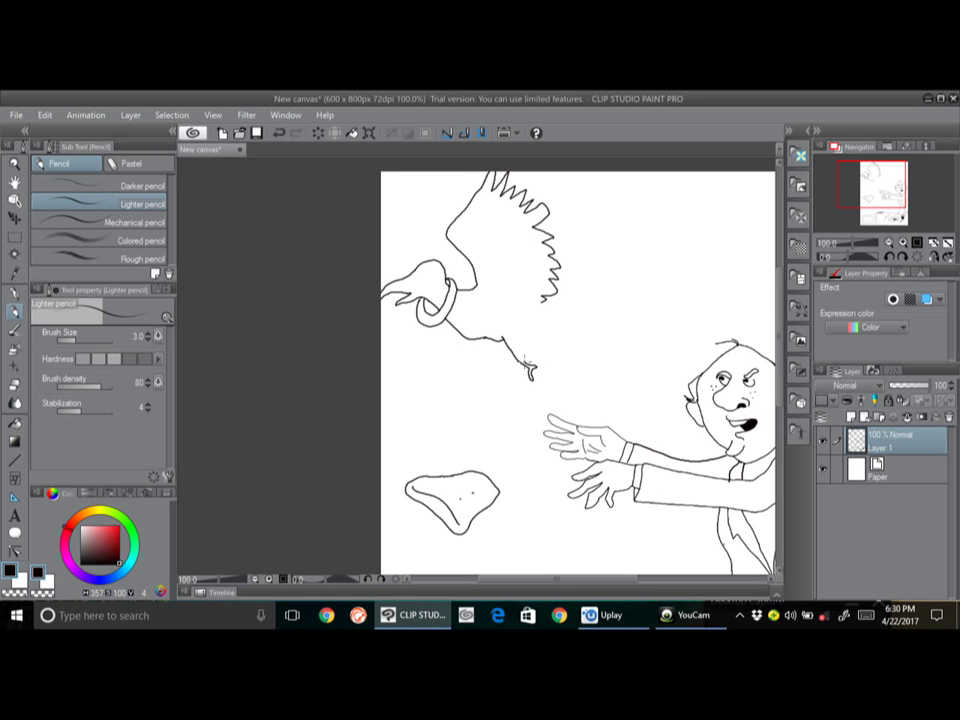
{"action": "mouse_move", "coordinate": [508, 345]}
{"action": "left_mouse_down"}
{"action": "mouse_move", "coordinate": [519, 357]}
{"action": "mouse_move", "coordinate": [548, 352]}
{"action": "left_mouse_up"}
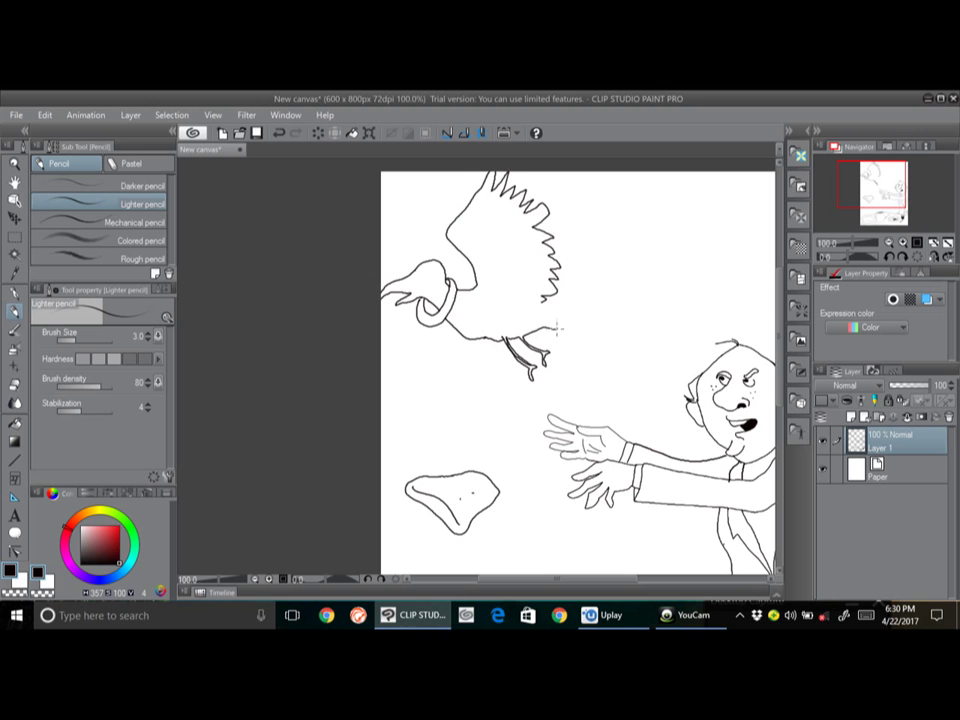
{"action": "mouse_move", "coordinate": [538, 328]}
{"action": "left_mouse_down"}
{"action": "mouse_move", "coordinate": [596, 314]}
{"action": "mouse_move", "coordinate": [604, 297]}
{"action": "mouse_move", "coordinate": [543, 302]}
{"action": "left_mouse_up"}
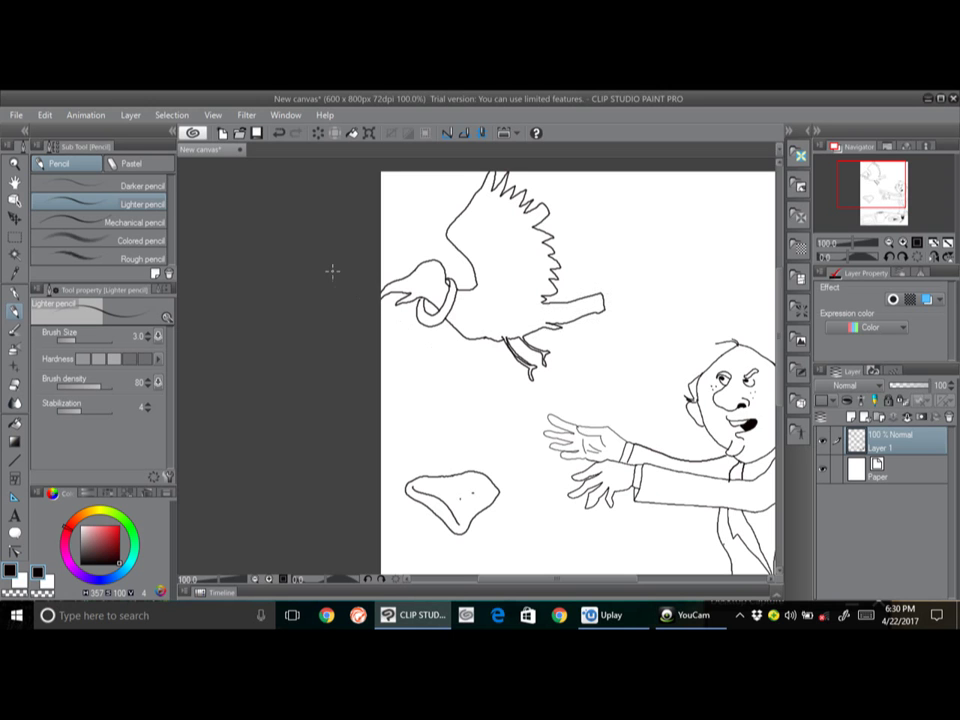
{"action": "mouse_move", "coordinate": [416, 270]}
{"action": "left_mouse_down"}
{"action": "mouse_move", "coordinate": [426, 286]}
{"action": "mouse_move", "coordinate": [424, 268]}
{"action": "mouse_move", "coordinate": [438, 280]}
{"action": "left_mouse_up"}
{"action": "key", "text": "bracketleft"}
{"action": "key", "text": "bracketleft"}
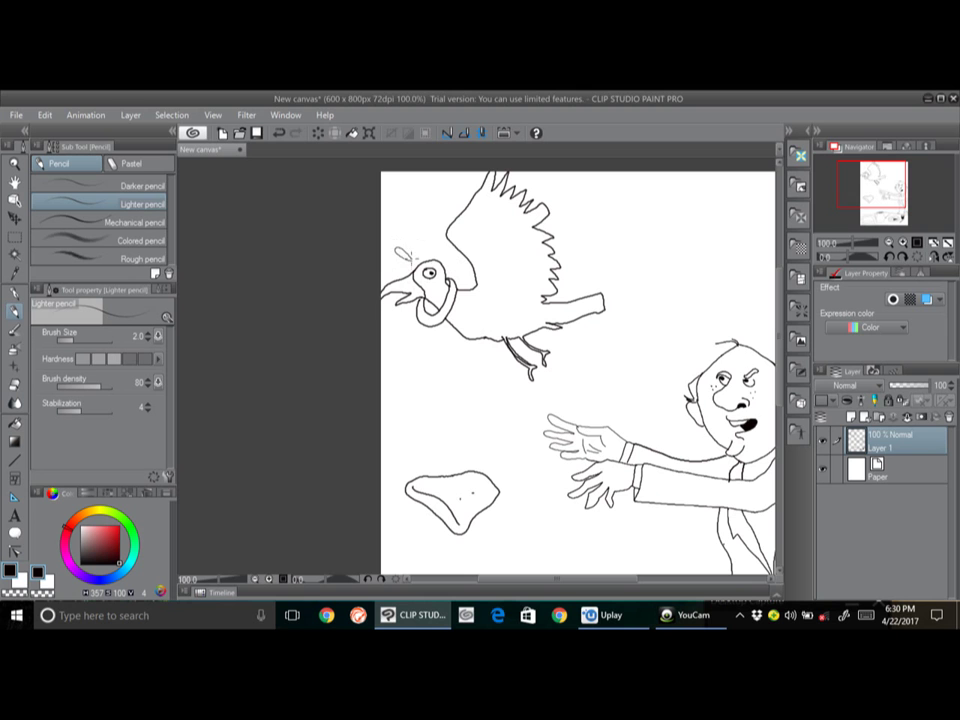
{"action": "mouse_move", "coordinate": [420, 249]}
{"action": "left_mouse_down"}
{"action": "mouse_move", "coordinate": [414, 236]}
{"action": "mouse_move", "coordinate": [433, 236]}
{"action": "left_mouse_up"}
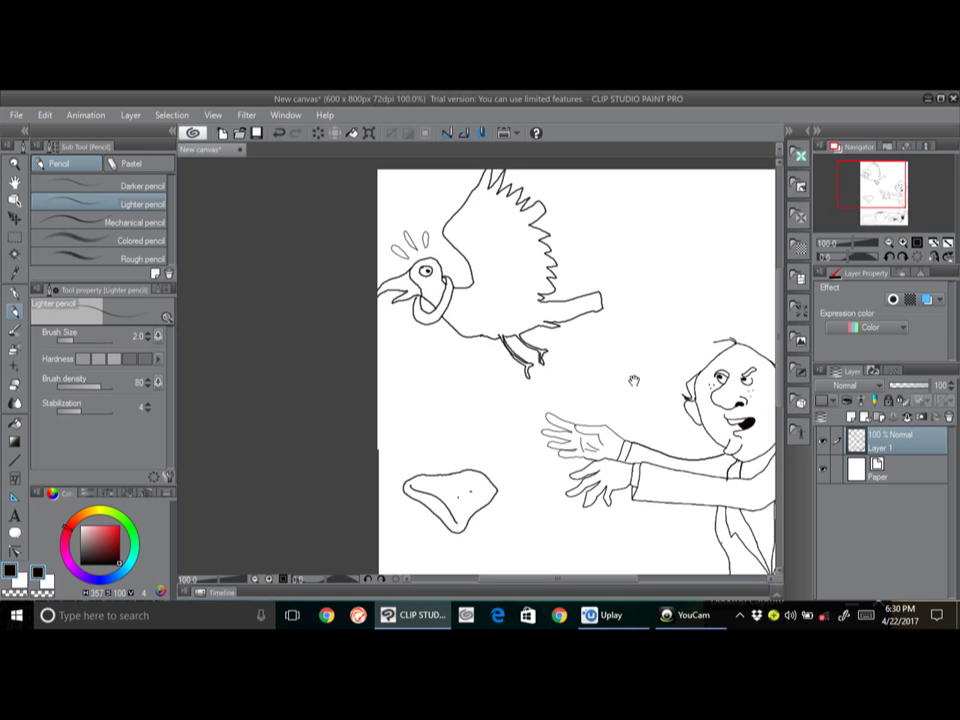
Erase the stray blob shape below the bird.
{"action": "left_click_drag", "start_coordinate": [632, 380], "coordinate": [593, 366]}
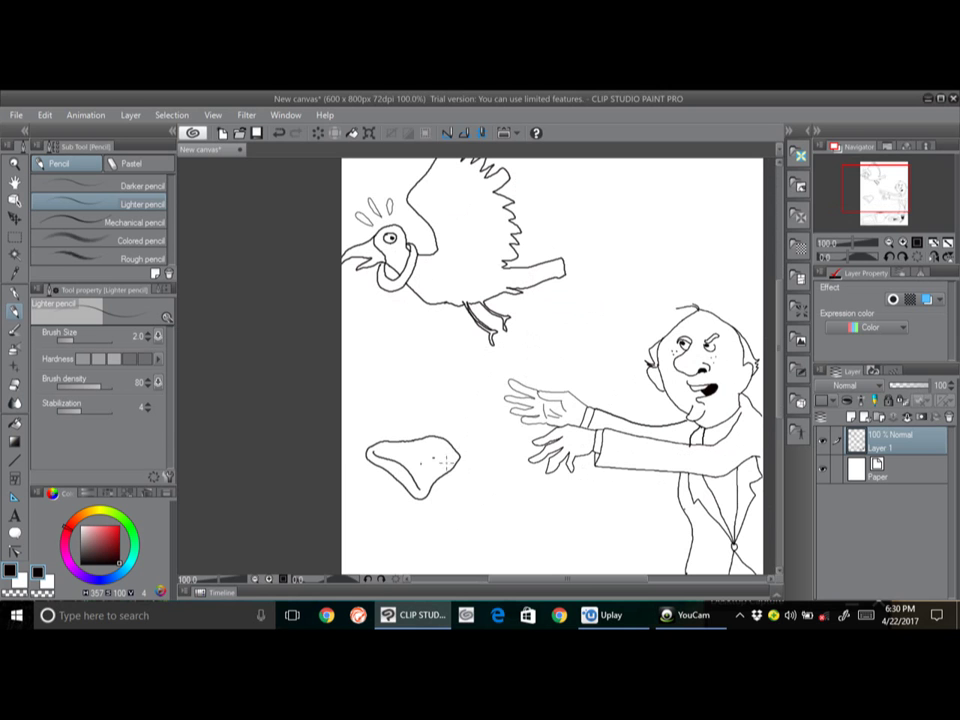
{"action": "key", "text": "e"}
{"action": "mouse_move", "coordinate": [429, 441]}
{"action": "left_mouse_down"}
{"action": "mouse_move", "coordinate": [367, 456]}
{"action": "mouse_move", "coordinate": [456, 439]}
{"action": "mouse_move", "coordinate": [461, 456]}
{"action": "left_mouse_up"}
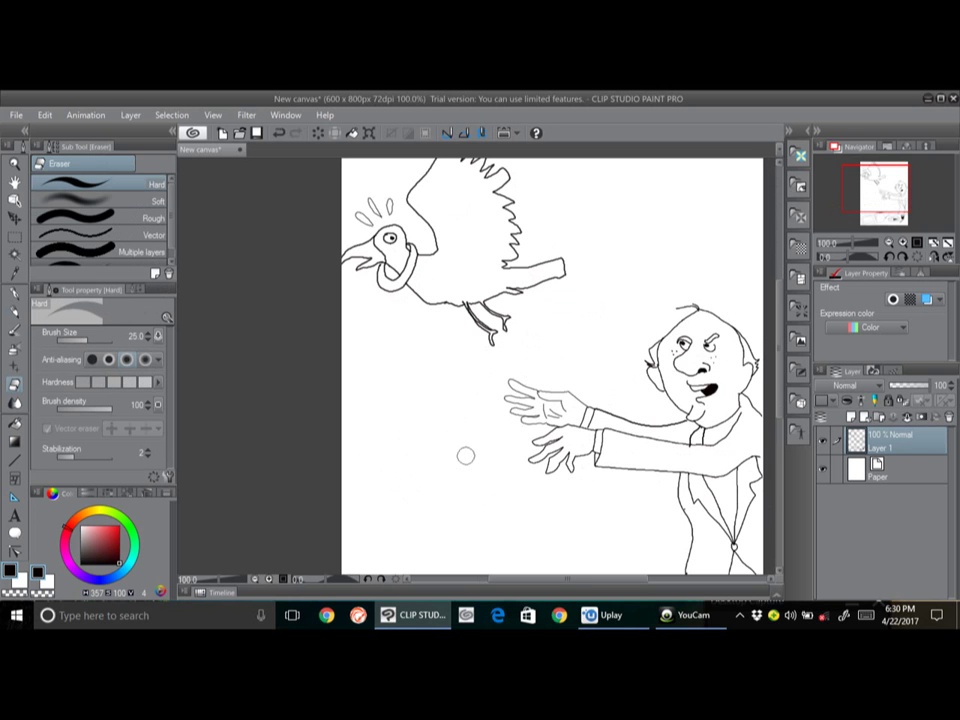
{"action": "key", "text": "b"}
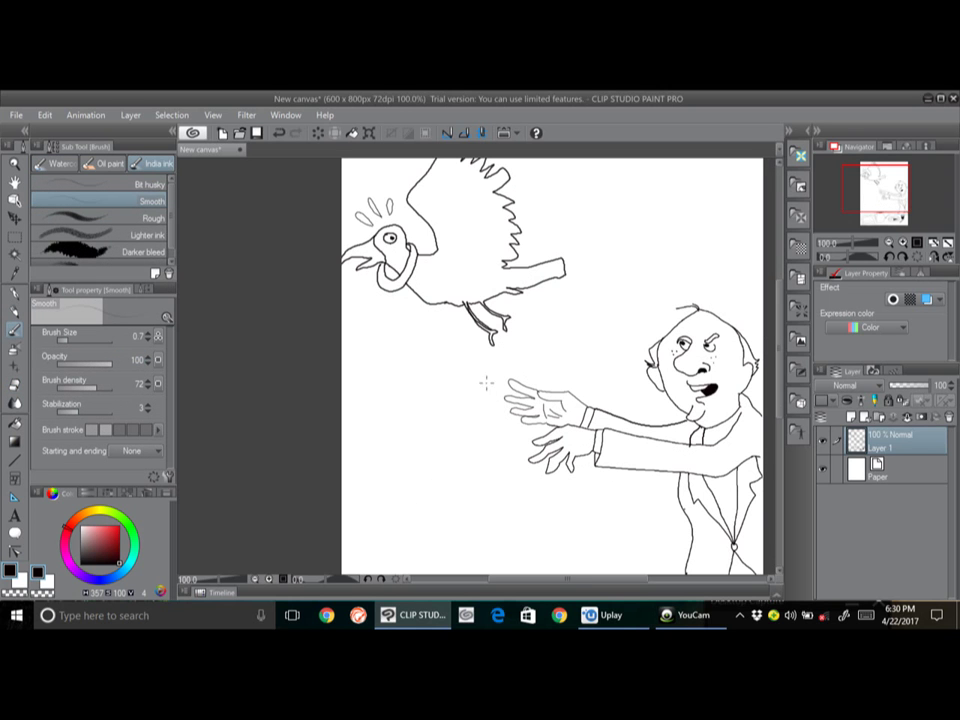
Ink motion lines beside the hands and redraw the blob with drips beneath it.
{"action": "left_click_drag", "start_coordinate": [477, 360], "coordinate": [477, 397]}
{"action": "key", "text": "bracketright"}
{"action": "key", "text": "bracketright"}
{"action": "key", "text": "bracketright"}
{"action": "key", "text": "bracketright"}
{"action": "mouse_move", "coordinate": [486, 362]}
{"action": "left_mouse_down"}
{"action": "mouse_move", "coordinate": [492, 416]}
{"action": "mouse_move", "coordinate": [468, 334]}
{"action": "left_mouse_up"}
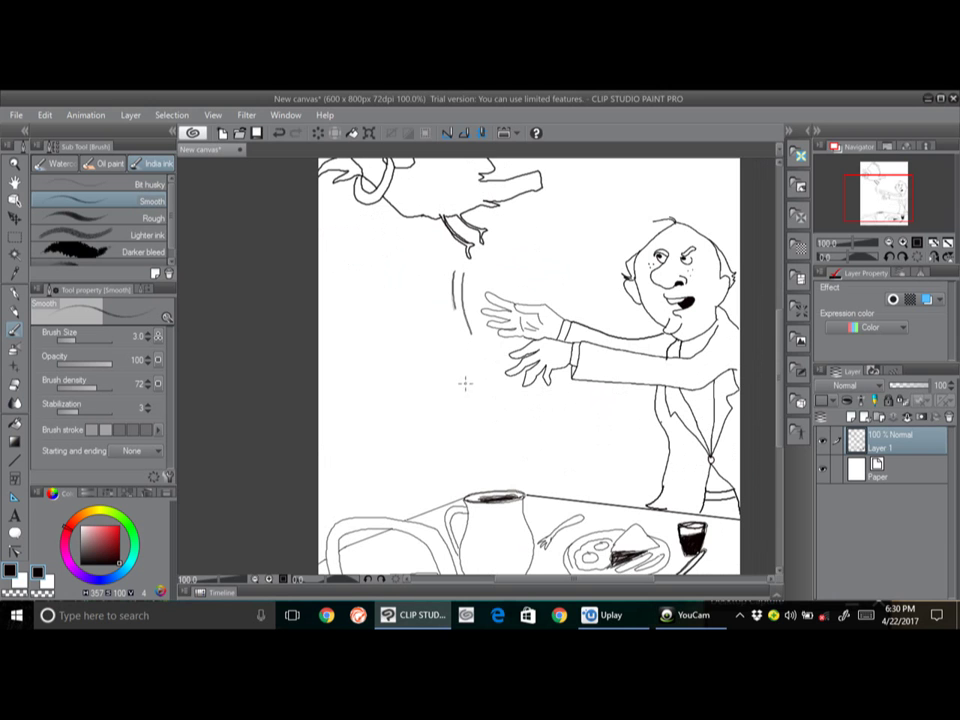
{"action": "mouse_move", "coordinate": [468, 369]}
{"action": "left_mouse_down"}
{"action": "mouse_move", "coordinate": [478, 411]}
{"action": "mouse_move", "coordinate": [476, 364]}
{"action": "mouse_move", "coordinate": [494, 414]}
{"action": "left_mouse_up"}
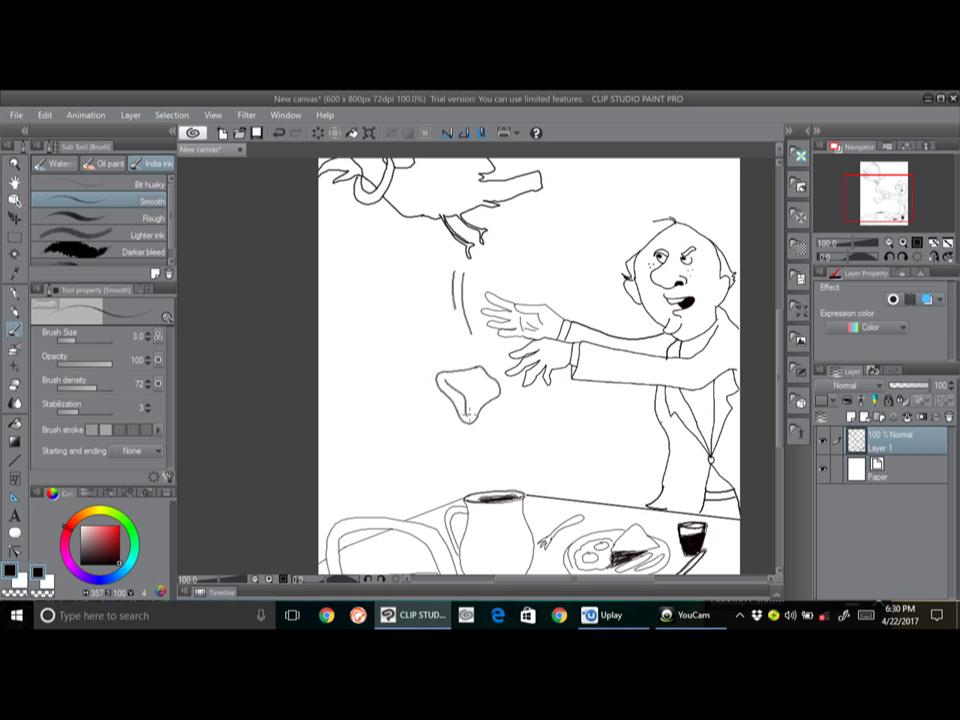
{"action": "left_click", "coordinate": [493, 419]}
{"action": "left_click", "coordinate": [487, 425]}
Add tick strokes and a falling feather by the bird, undo a long stray curve, thin the line to 2.5.
{"action": "left_click_drag", "start_coordinate": [522, 174], "coordinate": [498, 313]}
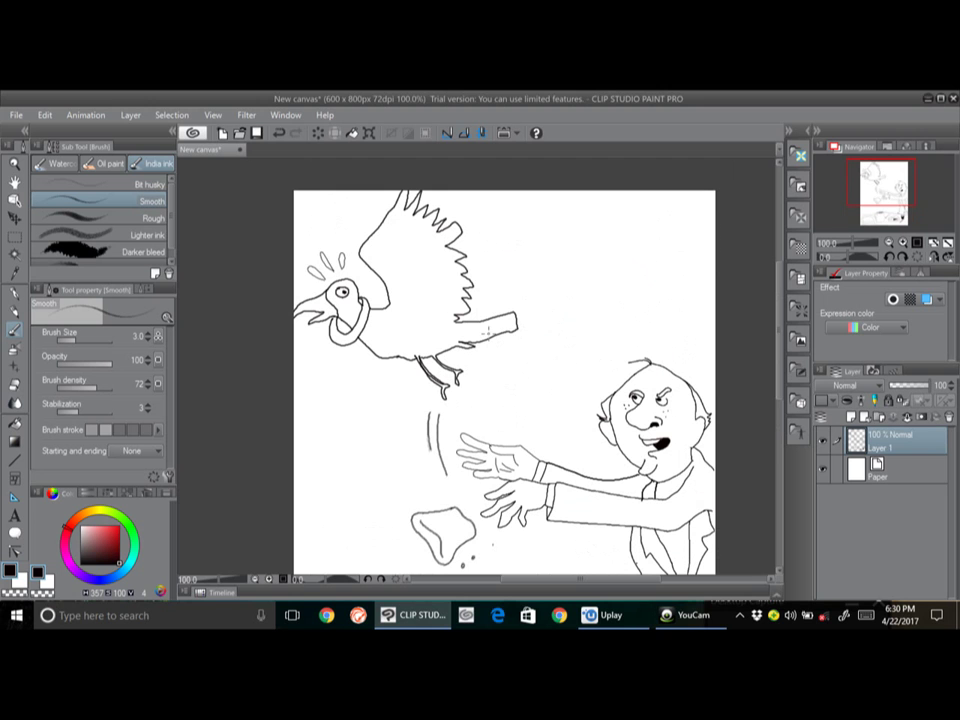
{"action": "left_click_drag", "start_coordinate": [475, 357], "coordinate": [424, 388]}
{"action": "left_click_drag", "start_coordinate": [510, 357], "coordinate": [540, 354]}
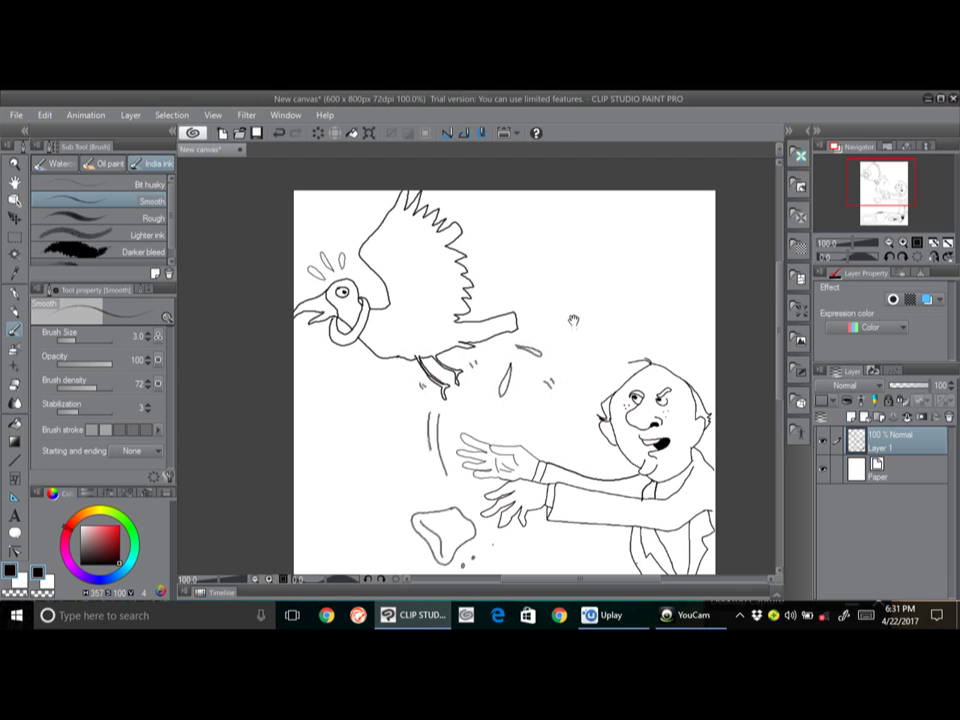
{"action": "left_click_drag", "start_coordinate": [574, 313], "coordinate": [578, 372]}
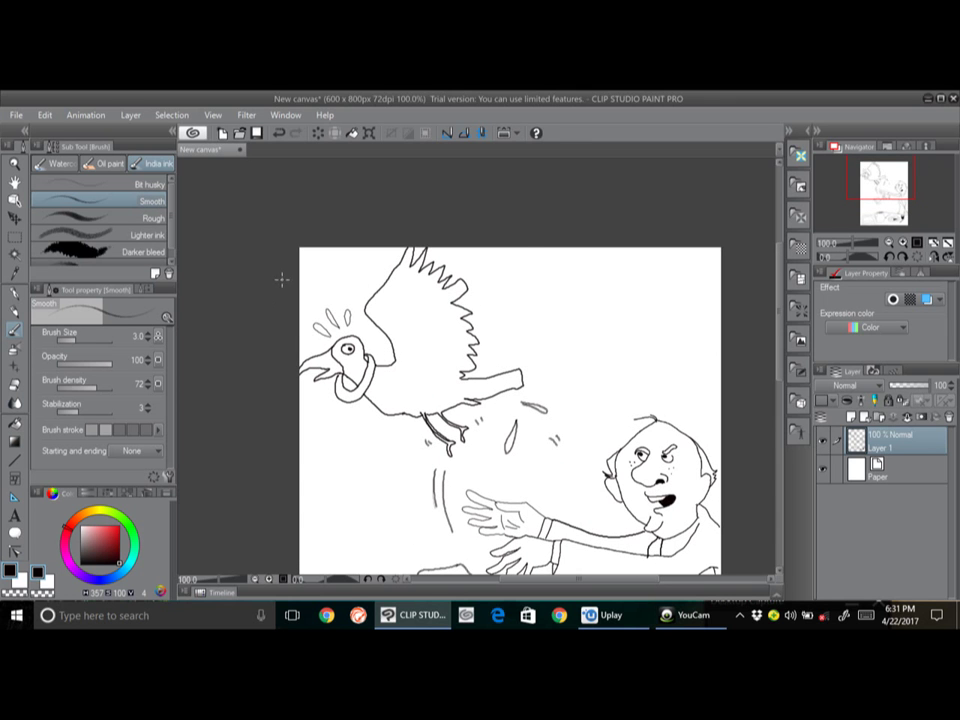
{"action": "left_click_drag", "start_coordinate": [505, 241], "coordinate": [586, 388]}
{"action": "key", "text": "ctrl+z"}
{"action": "key", "text": "bracketleft"}
Ink the curtain's curved edge from the top, a branching fold, and its inner vertical edge.
{"action": "mouse_move", "coordinate": [524, 244]}
{"action": "left_mouse_down"}
{"action": "mouse_move", "coordinate": [597, 393]}
{"action": "mouse_move", "coordinate": [556, 318]}
{"action": "mouse_move", "coordinate": [550, 398]}
{"action": "left_mouse_up"}
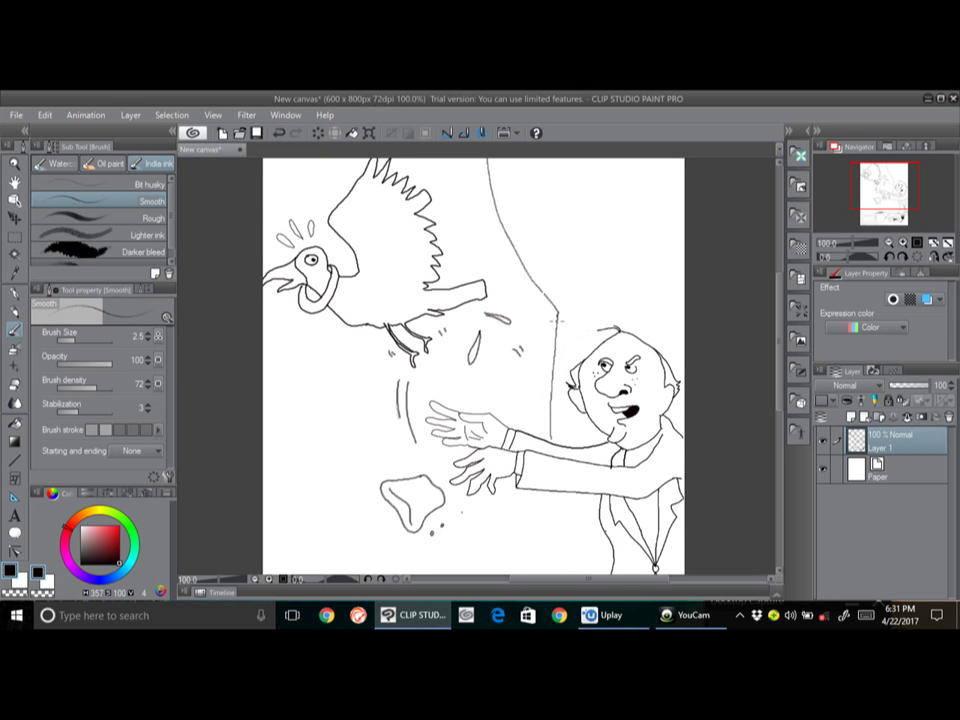
{"action": "mouse_move", "coordinate": [557, 318]}
{"action": "left_mouse_down"}
{"action": "mouse_move", "coordinate": [580, 304]}
{"action": "mouse_move", "coordinate": [575, 310]}
{"action": "left_mouse_up"}
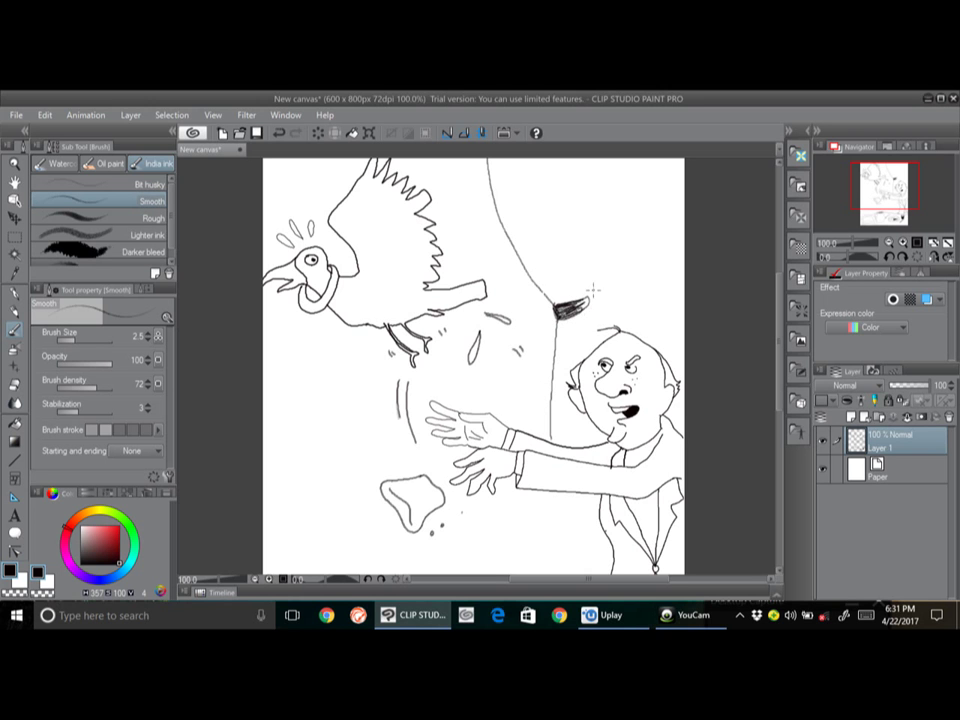
{"action": "mouse_move", "coordinate": [576, 162]}
{"action": "left_mouse_down"}
{"action": "mouse_move", "coordinate": [584, 288]}
{"action": "mouse_move", "coordinate": [612, 211]}
{"action": "left_mouse_up"}
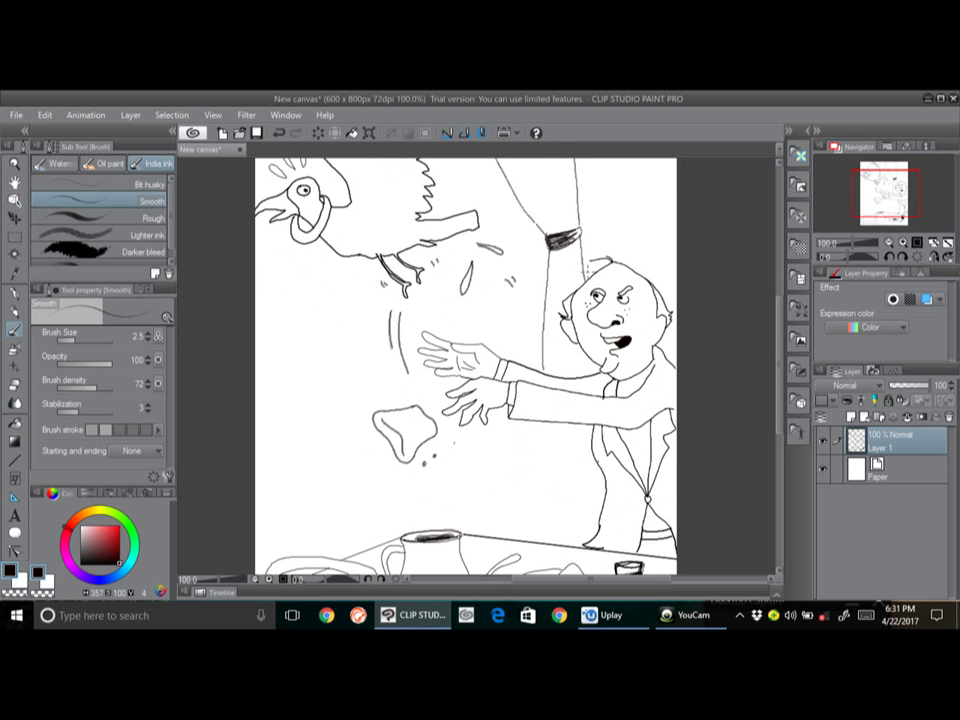
Draw two parallel ledge lines running behind the man's hands.
{"action": "left_click_drag", "start_coordinate": [511, 320], "coordinate": [486, 210]}
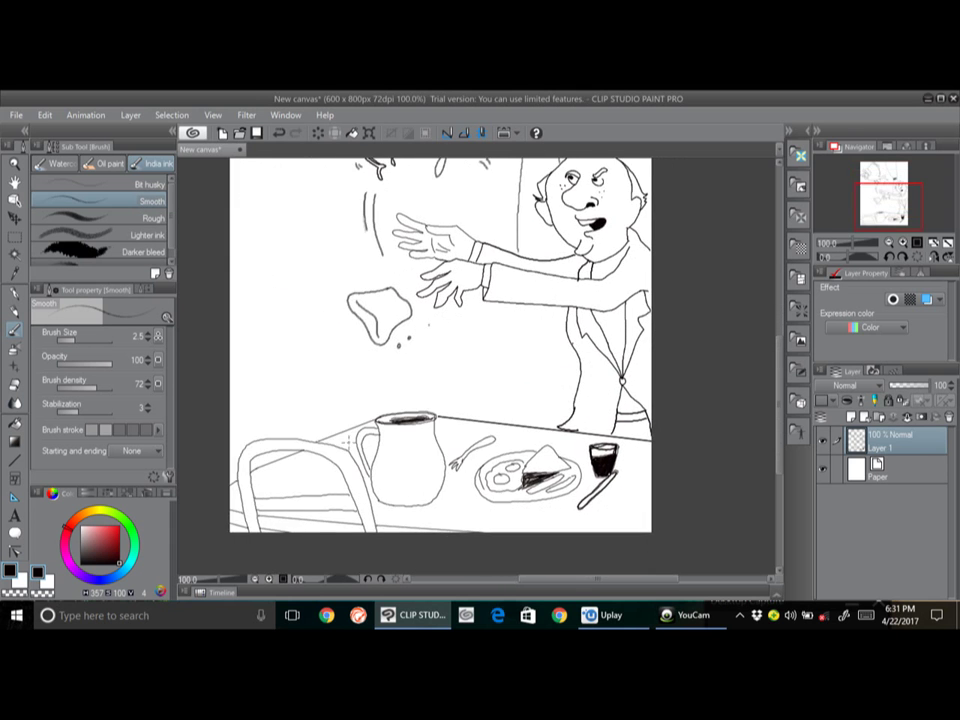
{"action": "left_click_drag", "start_coordinate": [211, 298], "coordinate": [415, 268]}
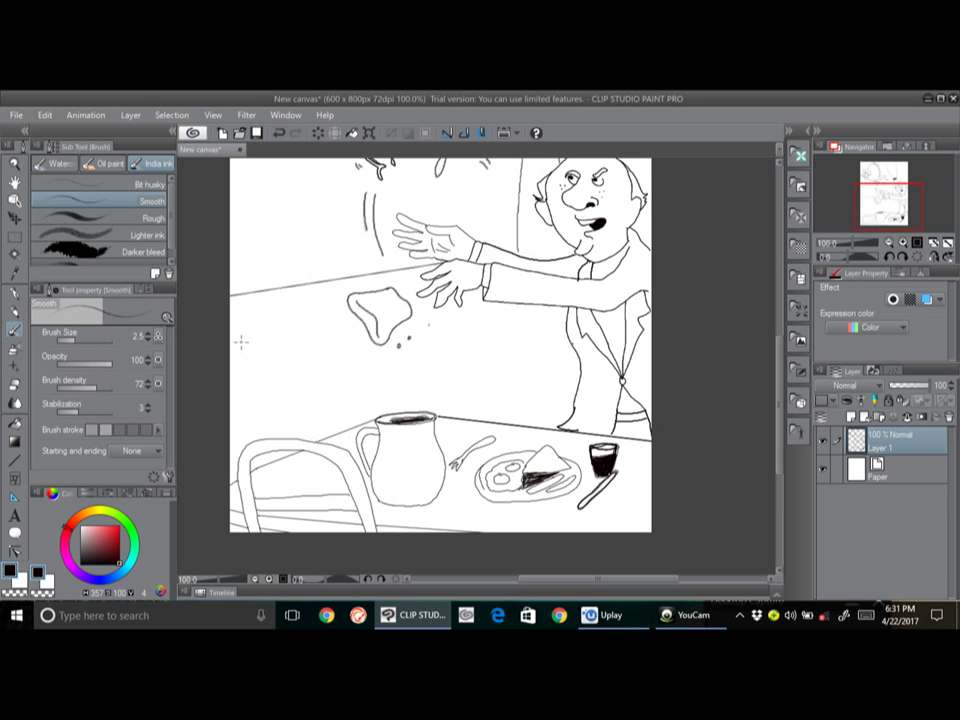
{"action": "left_click_drag", "start_coordinate": [211, 344], "coordinate": [352, 312]}
Draw a double wall trim line along the top left, behind the bird's wing.
{"action": "scroll", "coordinate": [467, 189], "scroll_direction": "up", "scroll_amount": 5}
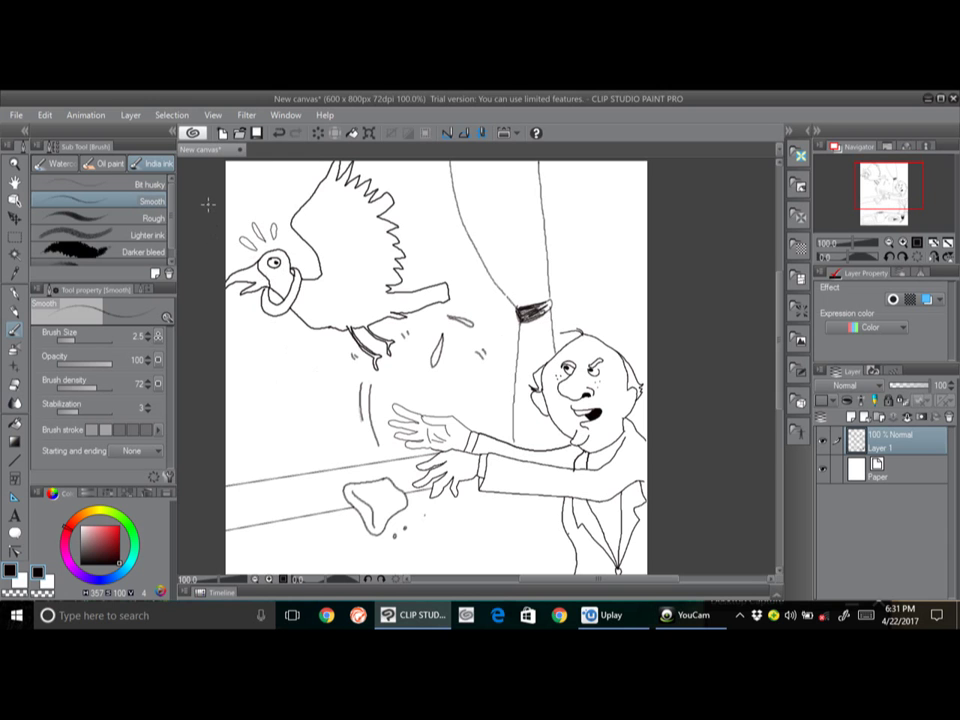
{"action": "left_click_drag", "start_coordinate": [226, 201], "coordinate": [318, 189]}
{"action": "left_click_drag", "start_coordinate": [381, 190], "coordinate": [455, 186]}
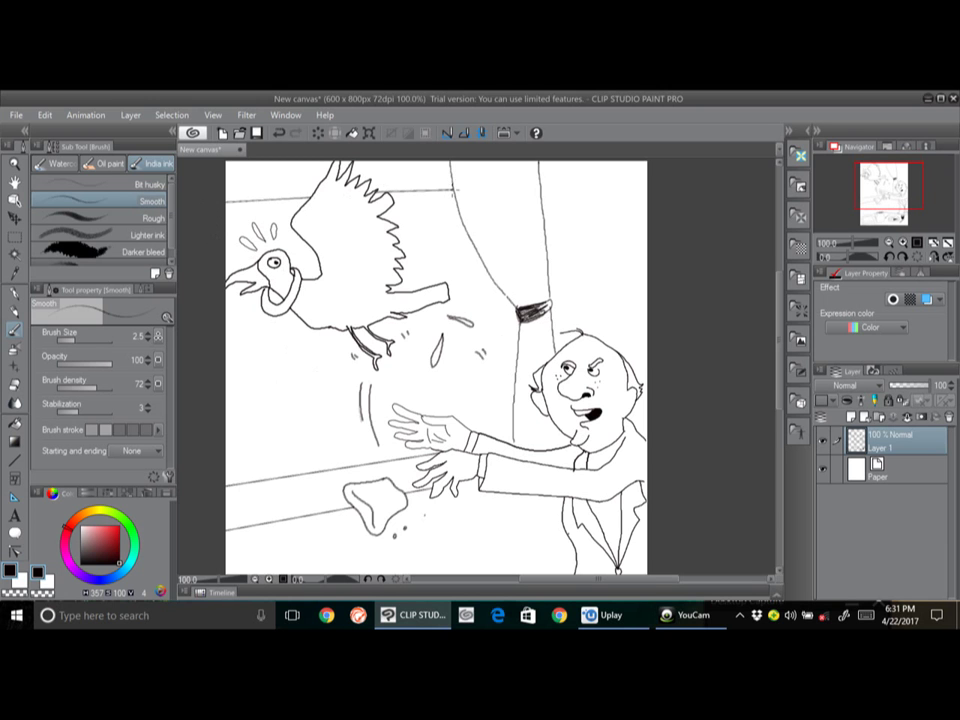
{"action": "left_click_drag", "start_coordinate": [217, 188], "coordinate": [451, 170]}
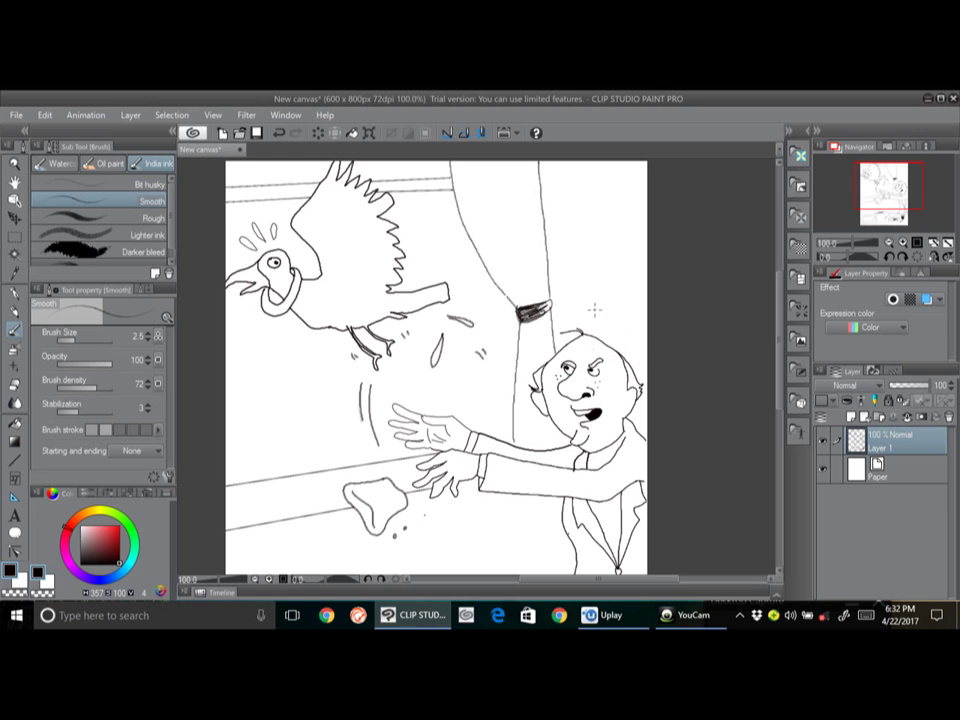
Draw the right wall corner, a framed round clock face, and a pull-cord ending in a ring.
{"action": "mouse_move", "coordinate": [649, 161]}
{"action": "left_mouse_down"}
{"action": "mouse_move", "coordinate": [582, 176]}
{"action": "mouse_move", "coordinate": [588, 291]}
{"action": "mouse_move", "coordinate": [662, 276]}
{"action": "left_mouse_up"}
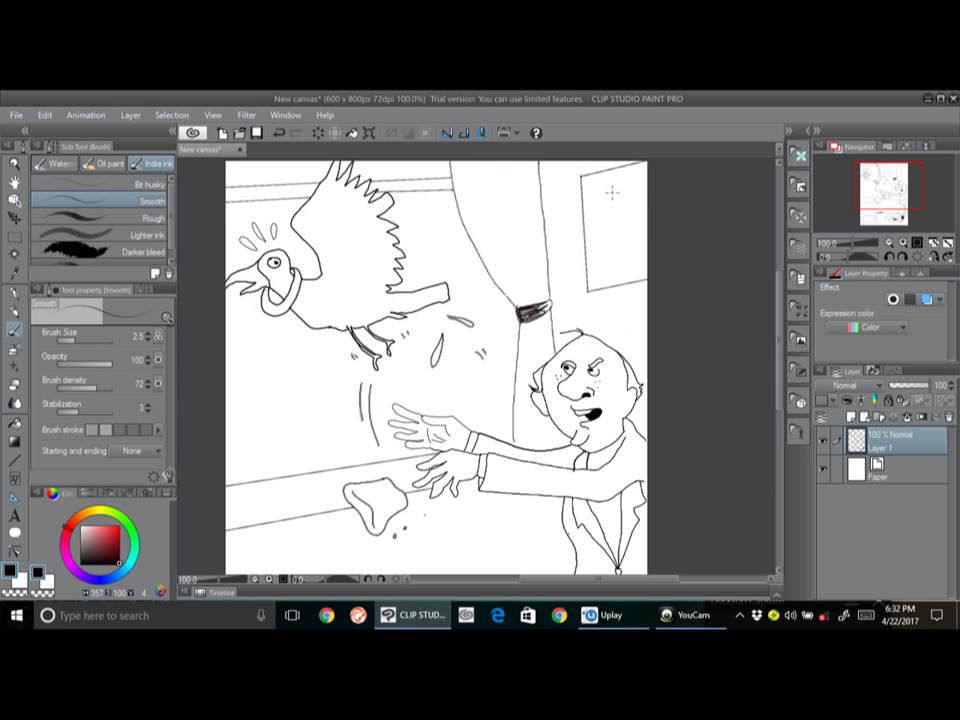
{"action": "mouse_move", "coordinate": [641, 178]}
{"action": "left_mouse_down"}
{"action": "mouse_move", "coordinate": [610, 252]}
{"action": "mouse_move", "coordinate": [640, 261]}
{"action": "left_mouse_up"}
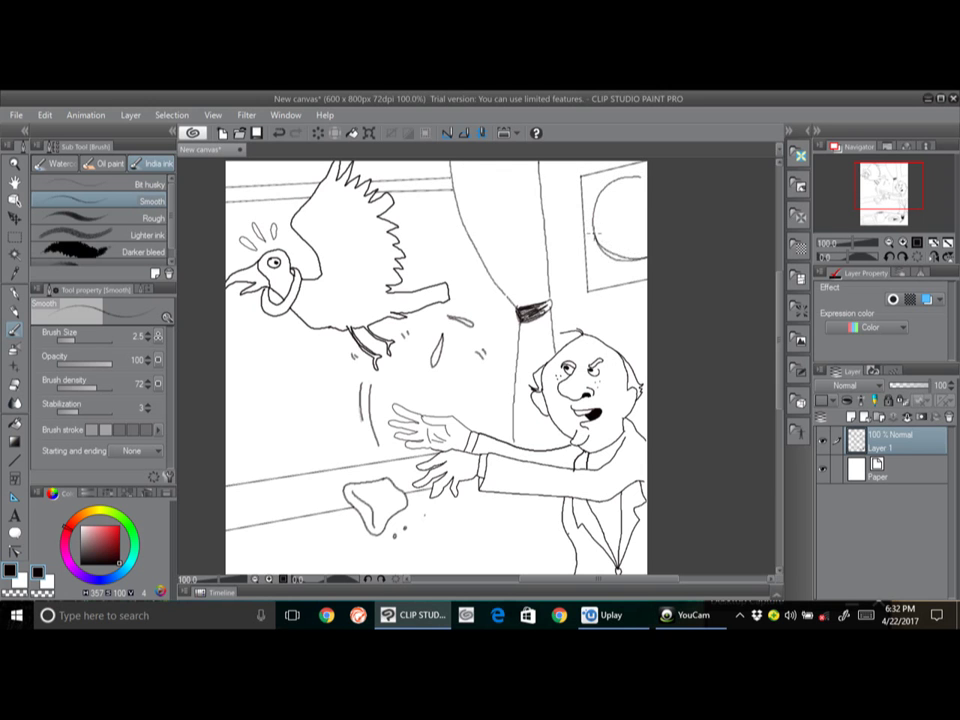
{"action": "left_click_drag", "start_coordinate": [625, 176], "coordinate": [604, 192]}
{"action": "left_click_drag", "start_coordinate": [630, 290], "coordinate": [638, 342]}
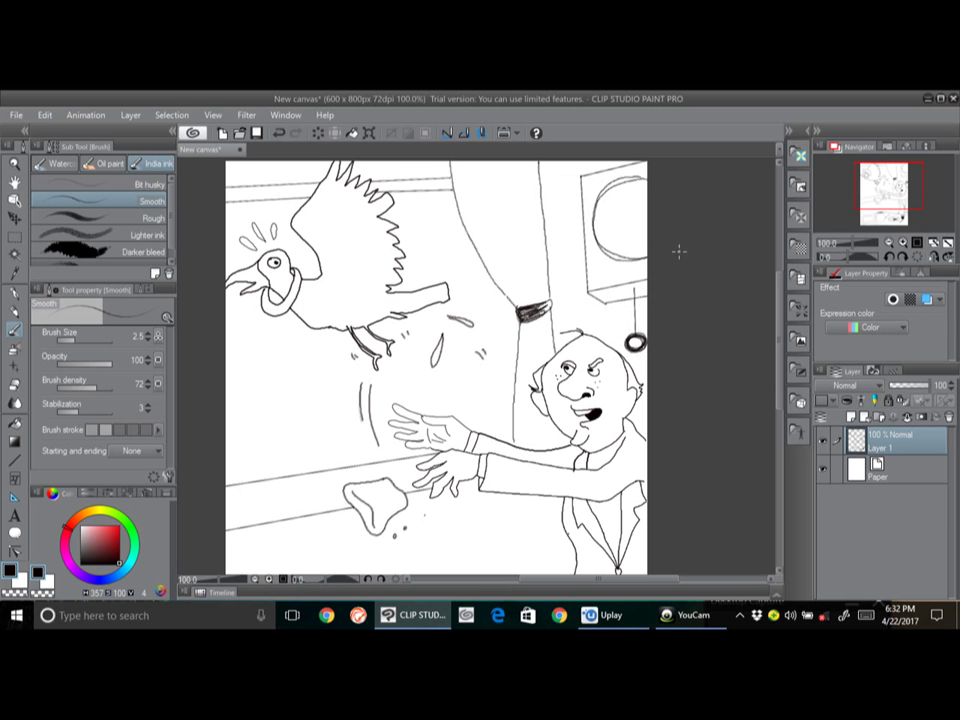
{"action": "scroll", "coordinate": [661, 413], "scroll_direction": "down", "scroll_amount": 5}
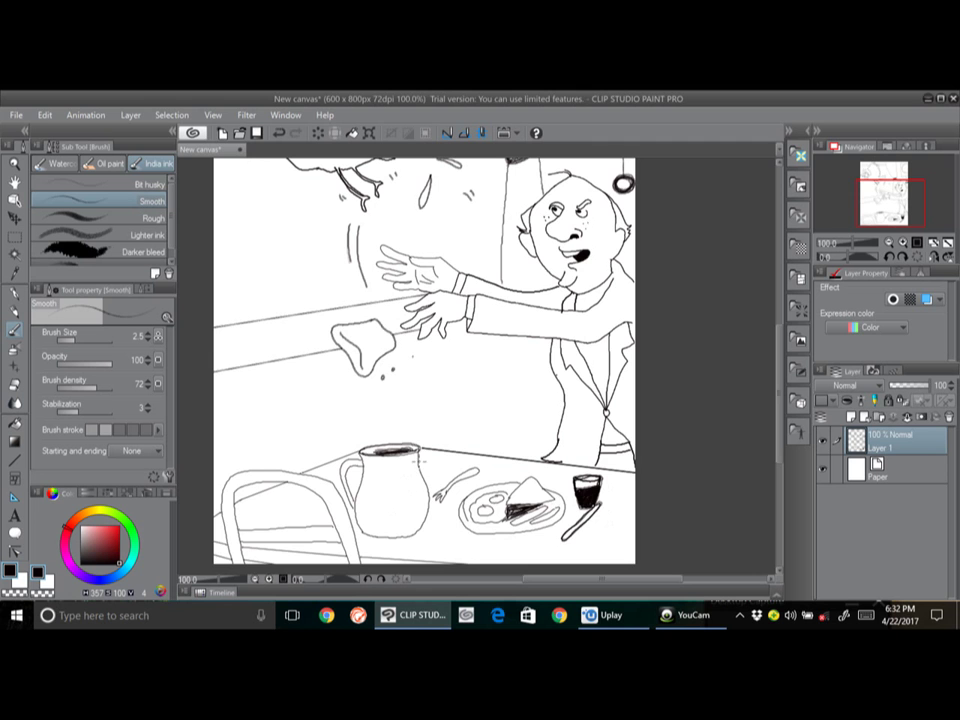
{"action": "scroll", "coordinate": [259, 400], "scroll_direction": "up", "scroll_amount": 4}
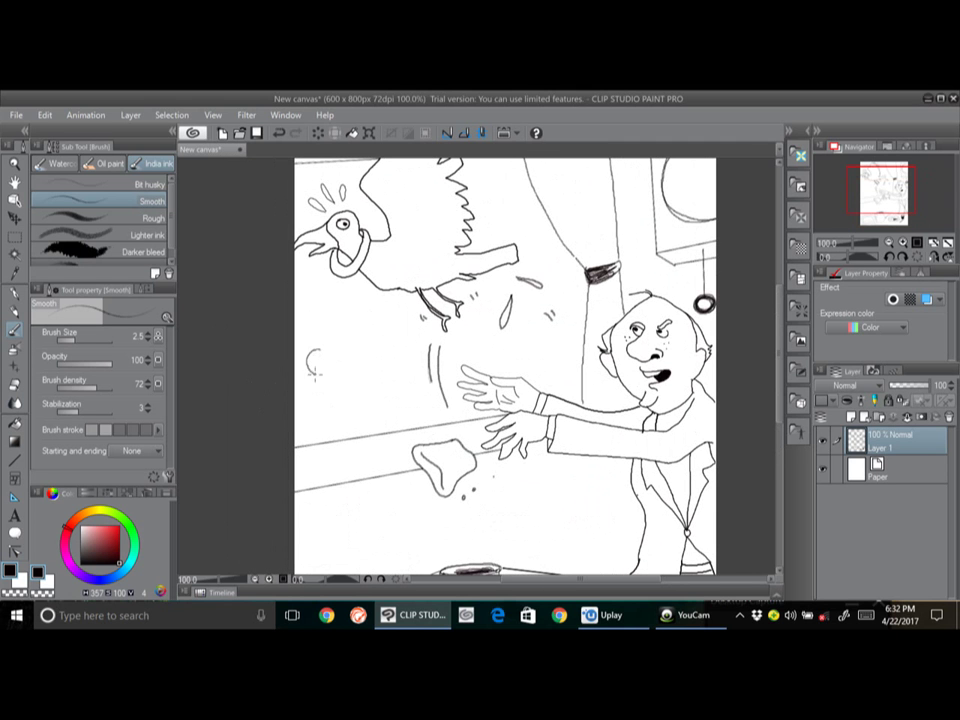
Letter 'CAA!' twice beside the bird, then draw an S near the man's hands.
{"action": "mouse_move", "coordinate": [322, 372]}
{"action": "left_mouse_down"}
{"action": "mouse_move", "coordinate": [320, 350]}
{"action": "mouse_move", "coordinate": [333, 360]}
{"action": "mouse_move", "coordinate": [350, 330]}
{"action": "mouse_move", "coordinate": [360, 358]}
{"action": "mouse_move", "coordinate": [369, 327]}
{"action": "left_mouse_up"}
{"action": "left_click", "coordinate": [367, 336]}
{"action": "mouse_move", "coordinate": [349, 375]}
{"action": "left_mouse_down"}
{"action": "mouse_move", "coordinate": [347, 394]}
{"action": "mouse_move", "coordinate": [372, 390]}
{"action": "mouse_move", "coordinate": [392, 361]}
{"action": "left_mouse_up"}
{"action": "left_click", "coordinate": [391, 368]}
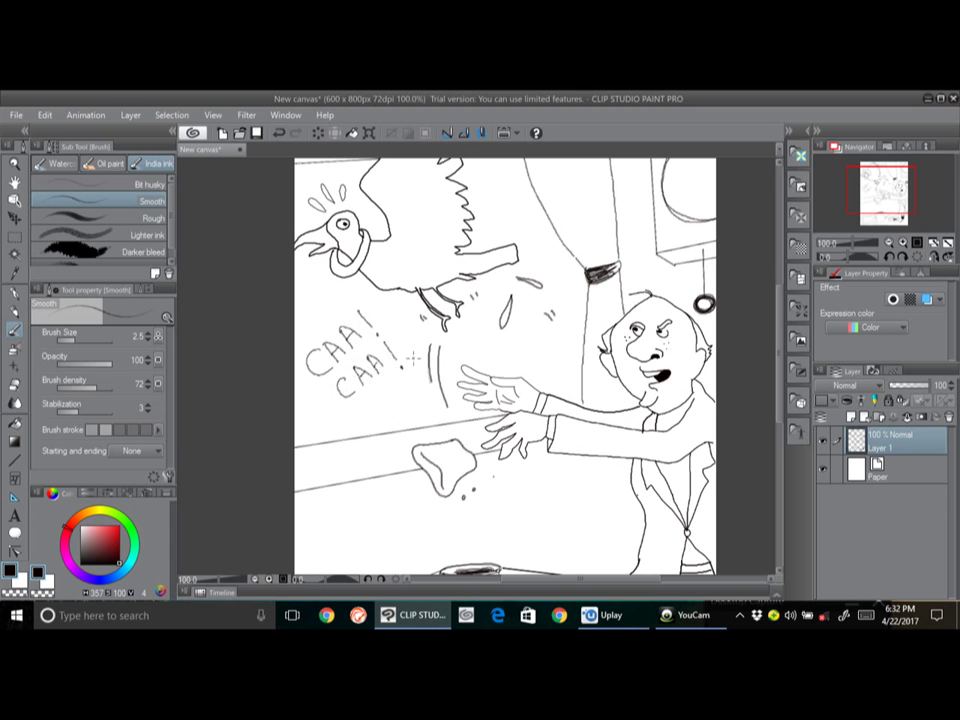
{"action": "mouse_move", "coordinate": [591, 373]}
{"action": "left_mouse_down"}
{"action": "mouse_move", "coordinate": [560, 452]}
{"action": "mouse_move", "coordinate": [516, 457]}
{"action": "mouse_move", "coordinate": [510, 470]}
{"action": "mouse_move", "coordinate": [545, 450]}
{"action": "left_mouse_up"}
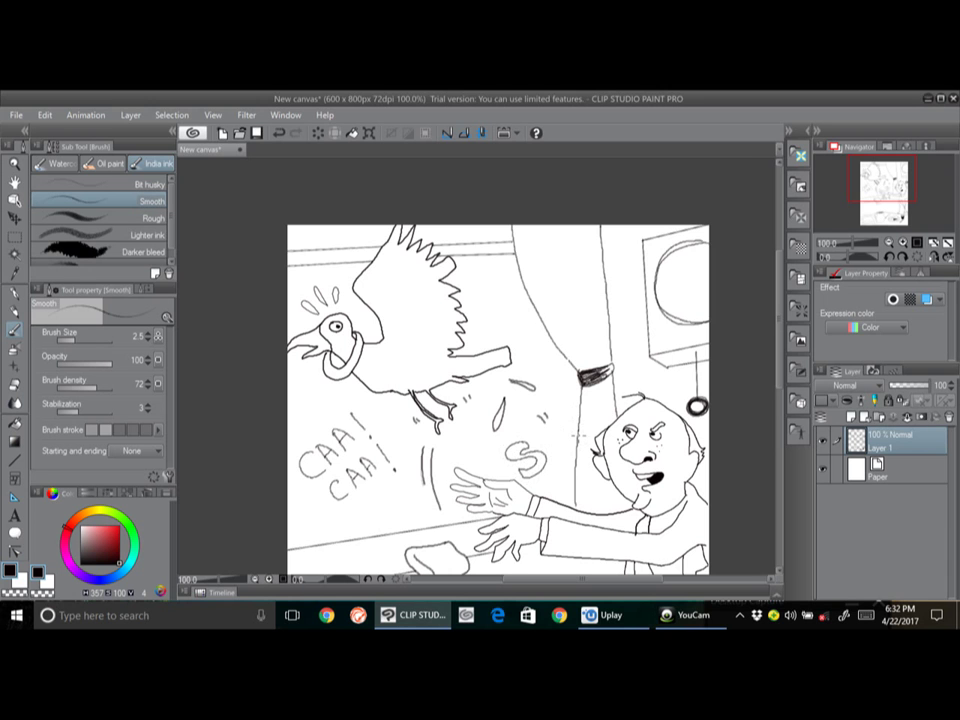
{"action": "mouse_move", "coordinate": [548, 442]}
{"action": "left_mouse_down"}
{"action": "mouse_move", "coordinate": [547, 468]}
{"action": "mouse_move", "coordinate": [560, 466]}
{"action": "mouse_move", "coordinate": [564, 441]}
{"action": "mouse_move", "coordinate": [570, 460]}
{"action": "left_mouse_up"}
Erase the misdrawn H after the S and redraw it in ink.
{"action": "key", "text": "e"}
{"action": "left_click_drag", "start_coordinate": [562, 445], "coordinate": [577, 460]}
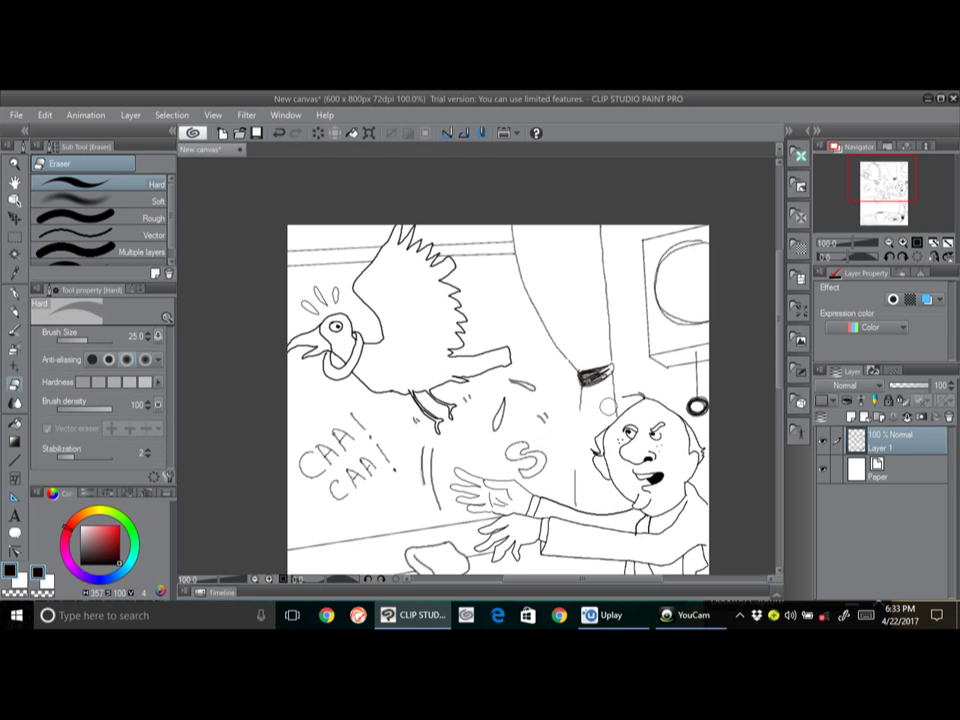
{"action": "key", "text": "b"}
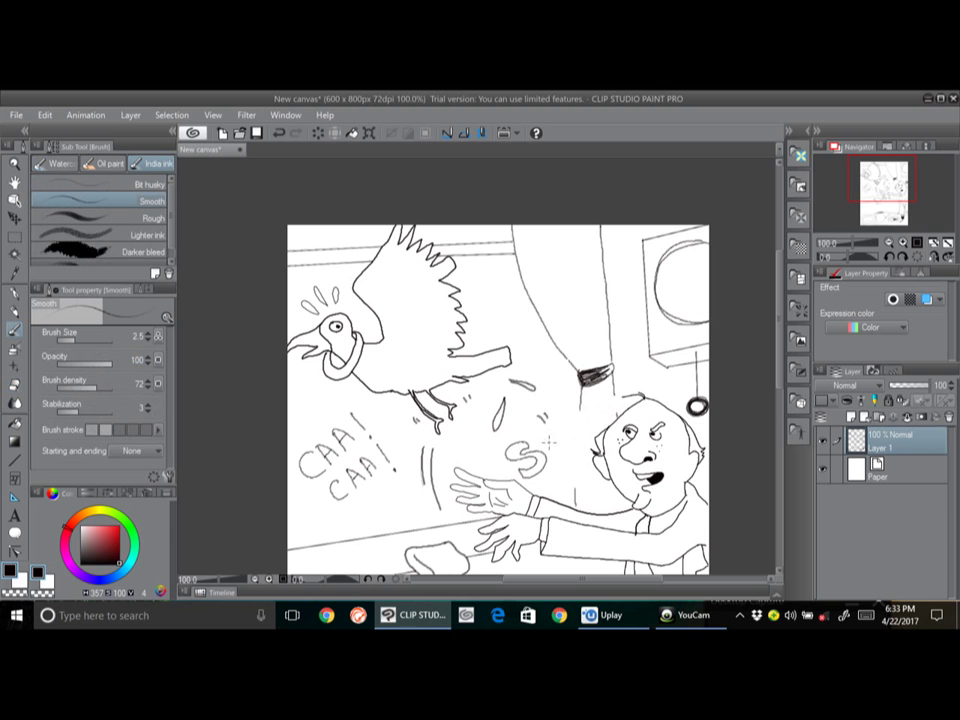
{"action": "mouse_move", "coordinate": [548, 440]}
{"action": "left_mouse_down"}
{"action": "mouse_move", "coordinate": [548, 466]}
{"action": "mouse_move", "coordinate": [574, 460]}
{"action": "mouse_move", "coordinate": [578, 430]}
{"action": "mouse_move", "coordinate": [595, 421]}
{"action": "mouse_move", "coordinate": [598, 404]}
{"action": "left_mouse_up"}
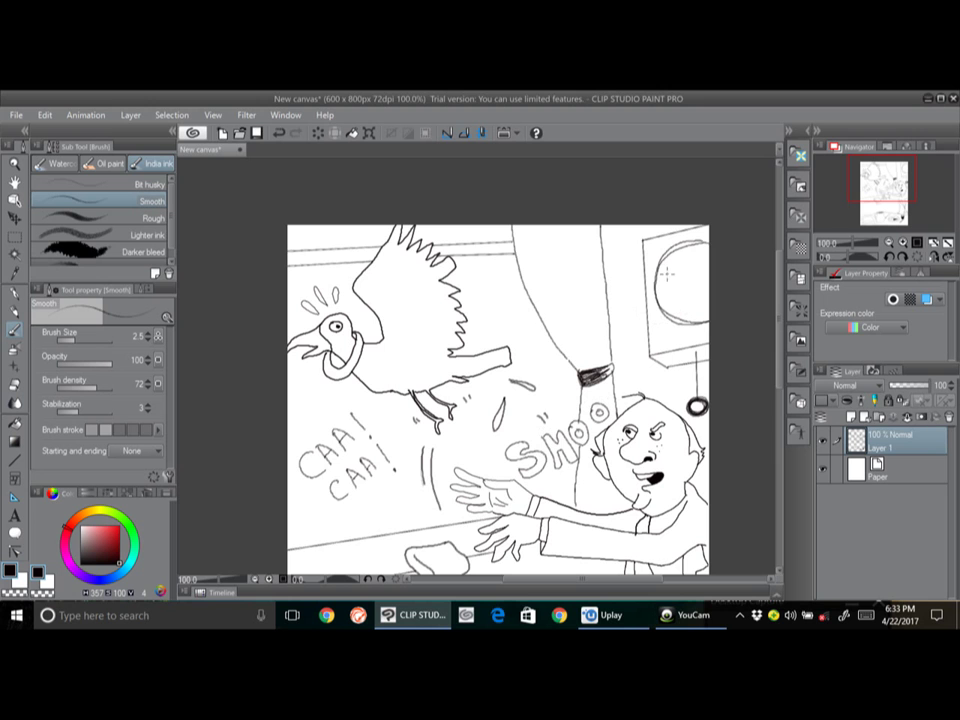
Draw the clock's two hands and begin inking the bird's head black around its eye.
{"action": "left_click_drag", "start_coordinate": [665, 271], "coordinate": [700, 264]}
{"action": "left_click_drag", "start_coordinate": [663, 374], "coordinate": [679, 225]}
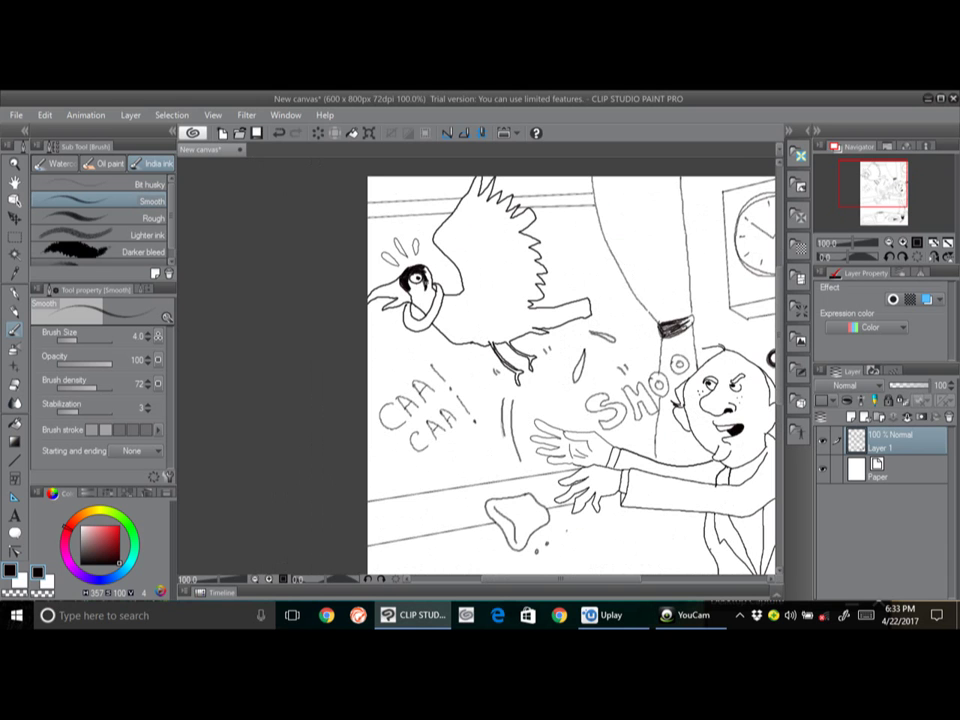
{"action": "left_click_drag", "start_coordinate": [424, 272], "coordinate": [436, 308]}
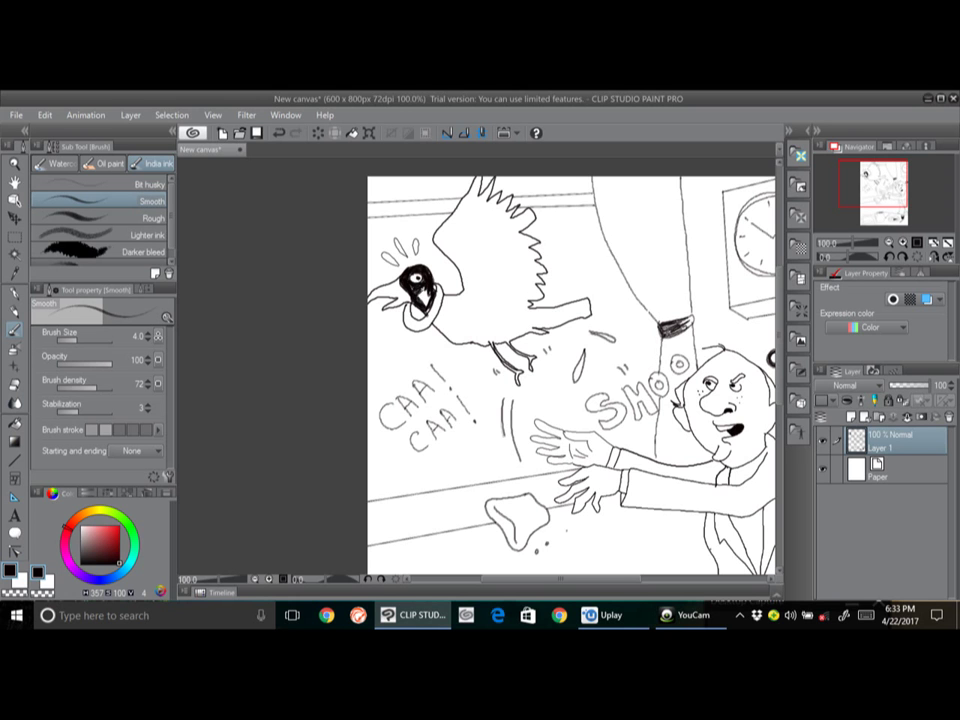
Enlarge the brush to size 10 and fill the bird's head, collar, neck and wing solid black.
{"action": "left_click_drag", "start_coordinate": [418, 284], "coordinate": [428, 303]}
{"action": "mouse_move", "coordinate": [440, 318]}
{"action": "left_mouse_down"}
{"action": "mouse_move", "coordinate": [455, 342]}
{"action": "mouse_move", "coordinate": [466, 296]}
{"action": "left_mouse_up"}
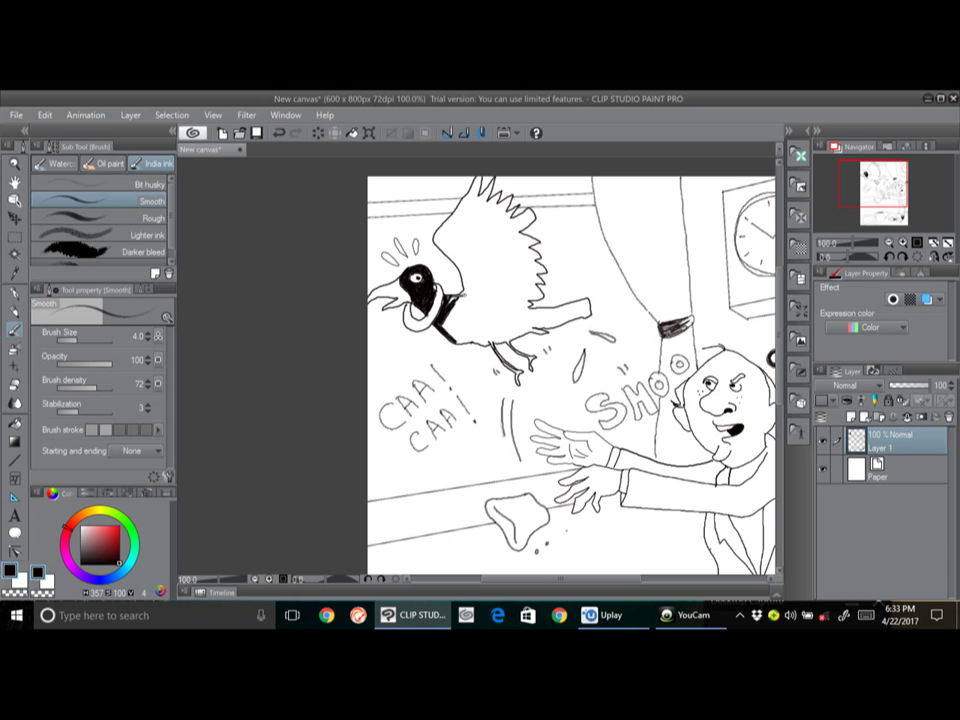
{"action": "key", "text": "bracketright"}
{"action": "key", "text": "bracketright"}
{"action": "key", "text": "bracketright"}
{"action": "key", "text": "bracketright"}
{"action": "key", "text": "bracketright"}
{"action": "mouse_move", "coordinate": [445, 318]}
{"action": "left_mouse_down"}
{"action": "mouse_move", "coordinate": [487, 284]}
{"action": "mouse_move", "coordinate": [446, 329]}
{"action": "left_mouse_up"}
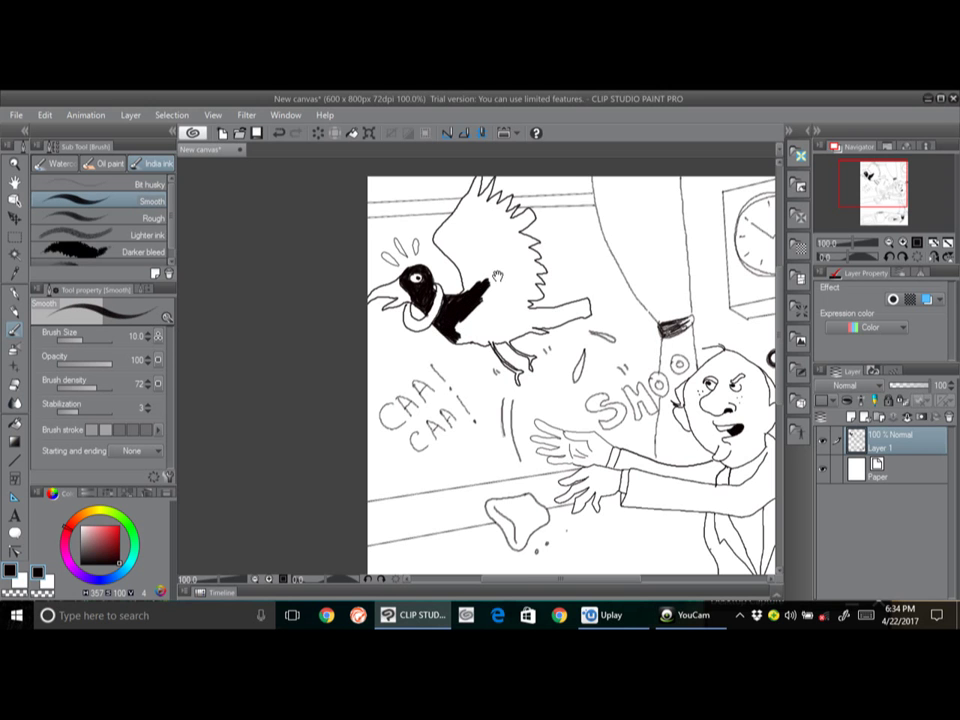
{"action": "scroll", "coordinate": [480, 280], "scroll_direction": "up", "scroll_amount": 2}
{"action": "mouse_move", "coordinate": [441, 287]}
{"action": "left_mouse_down"}
{"action": "mouse_move", "coordinate": [464, 328]}
{"action": "mouse_move", "coordinate": [471, 272]}
{"action": "mouse_move", "coordinate": [458, 300]}
{"action": "mouse_move", "coordinate": [452, 285]}
{"action": "mouse_move", "coordinate": [462, 295]}
{"action": "mouse_move", "coordinate": [442, 292]}
{"action": "mouse_move", "coordinate": [477, 236]}
{"action": "mouse_move", "coordinate": [460, 299]}
{"action": "mouse_move", "coordinate": [488, 282]}
{"action": "mouse_move", "coordinate": [482, 300]}
{"action": "left_mouse_up"}
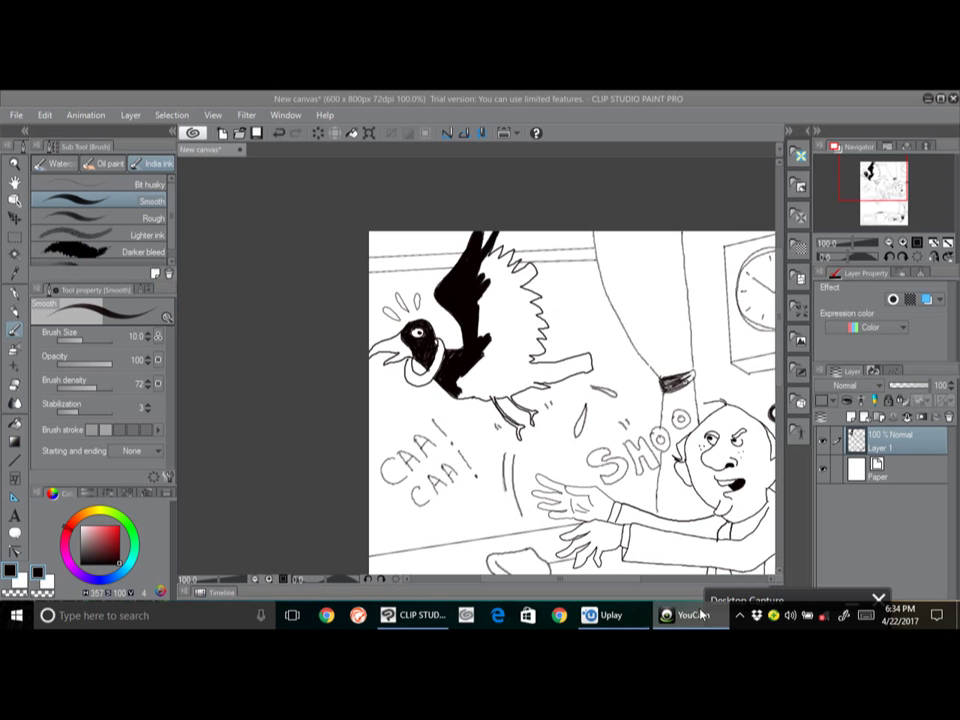